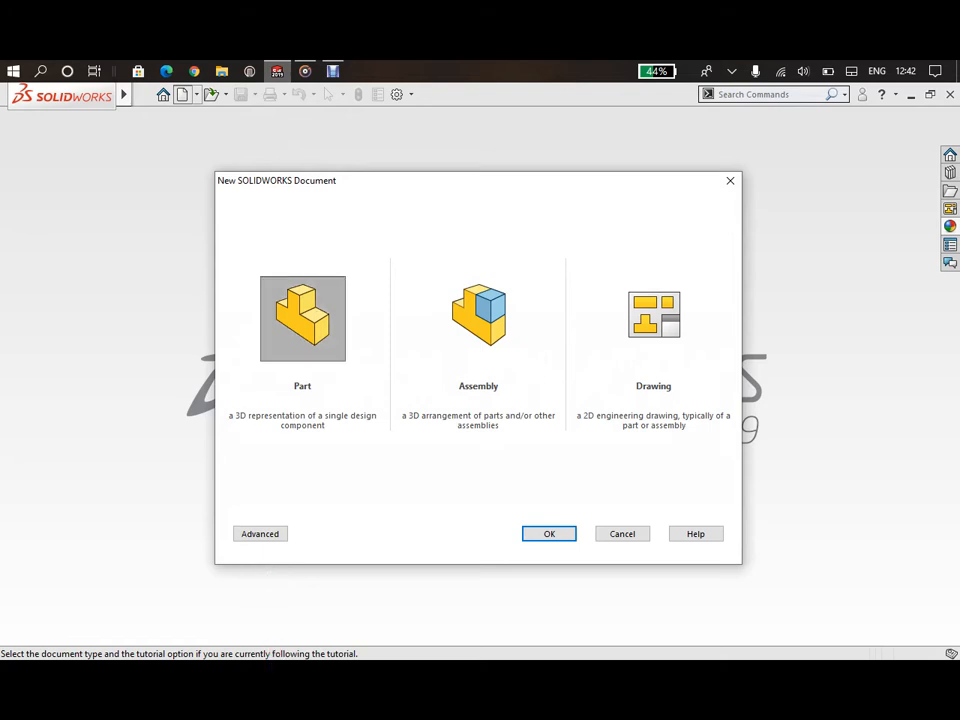
Step: Create a new part document, continuing with a blank template
{"action": "key", "text": "Return"}
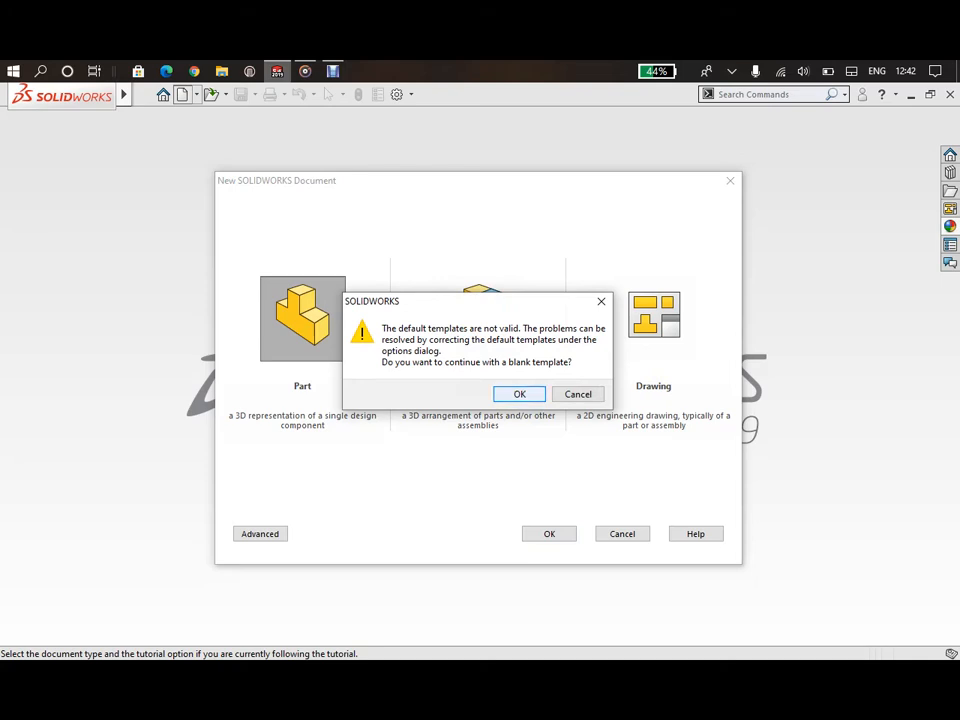
{"action": "key", "text": "Return"}
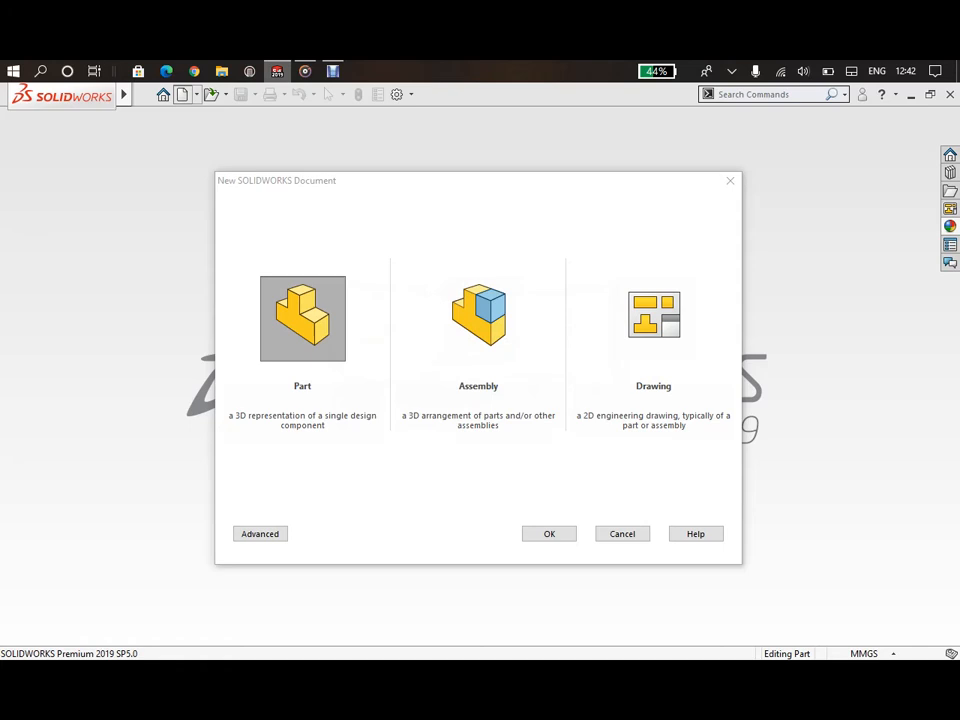
{"action": "key", "text": "Return"}
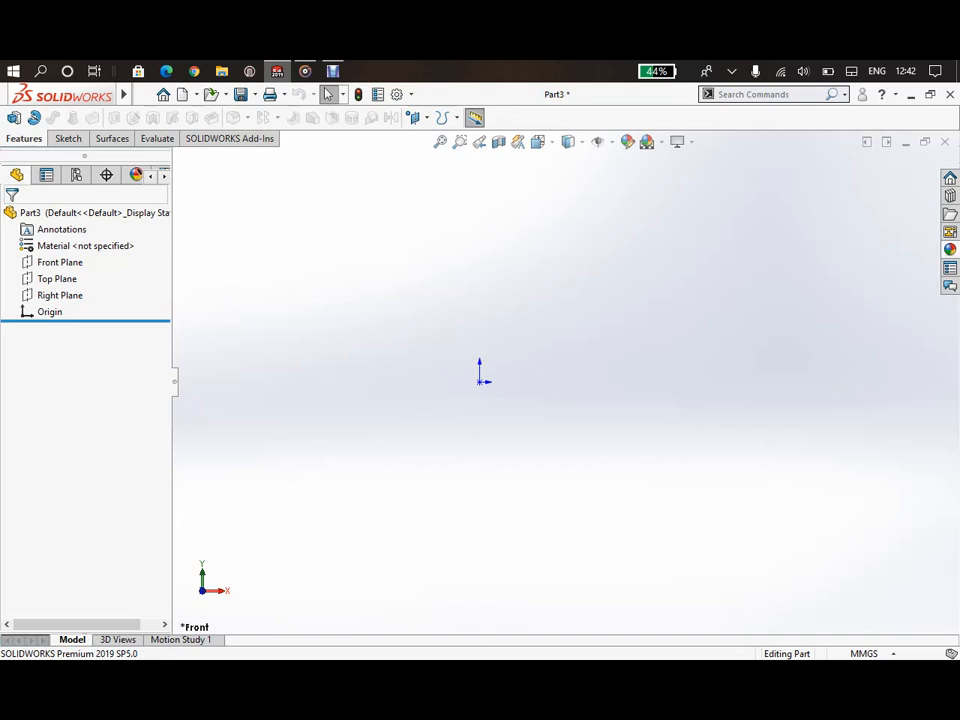
Step: Choose the MMGS (millimeter, gram, second) unit system and apply the Plain White scene to the part
{"action": "left_click", "coordinate": [866, 653]}
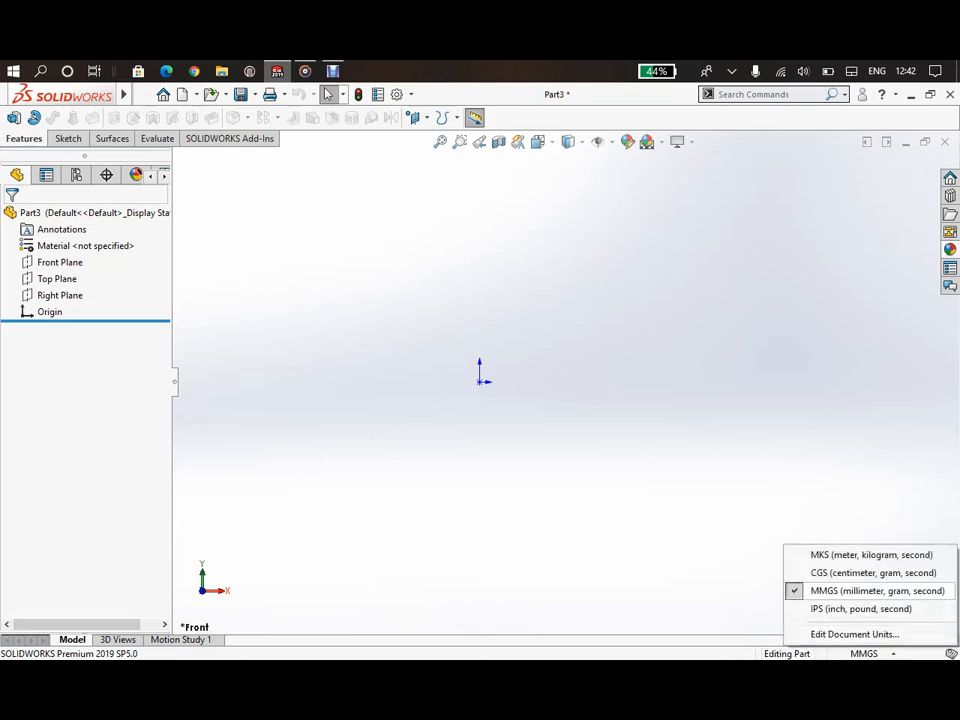
{"action": "left_click", "coordinate": [877, 591]}
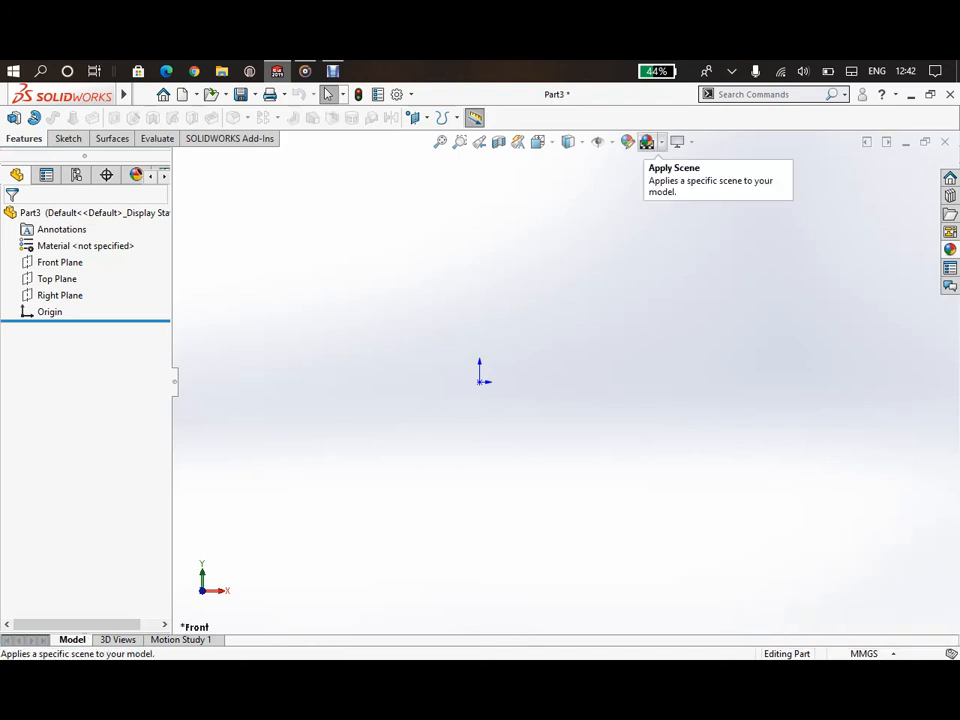
{"action": "left_click", "coordinate": [647, 142]}
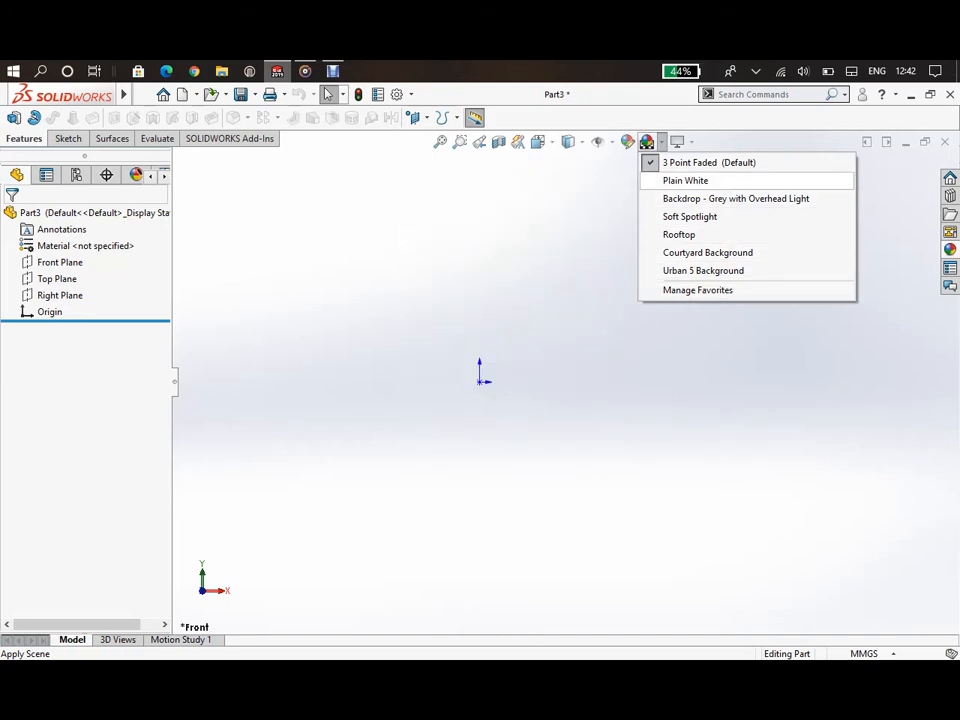
{"action": "left_click", "coordinate": [685, 180]}
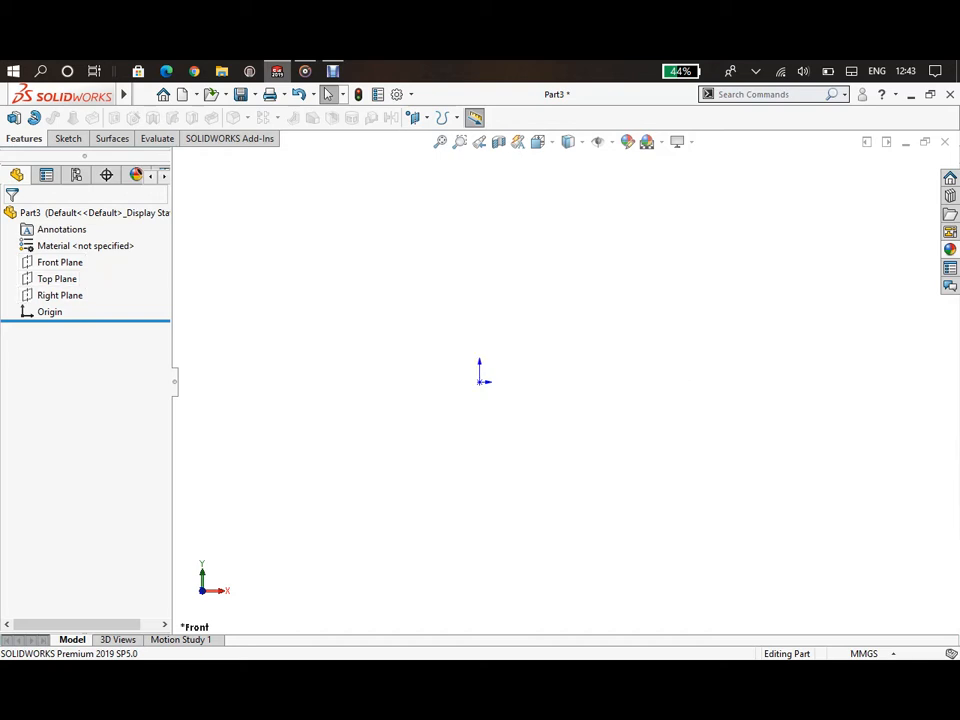
Step: Start a sketch on the Top Plane and draw a circle of about 42 mm radius centred on the origin
{"action": "left_click", "coordinate": [57, 278]}
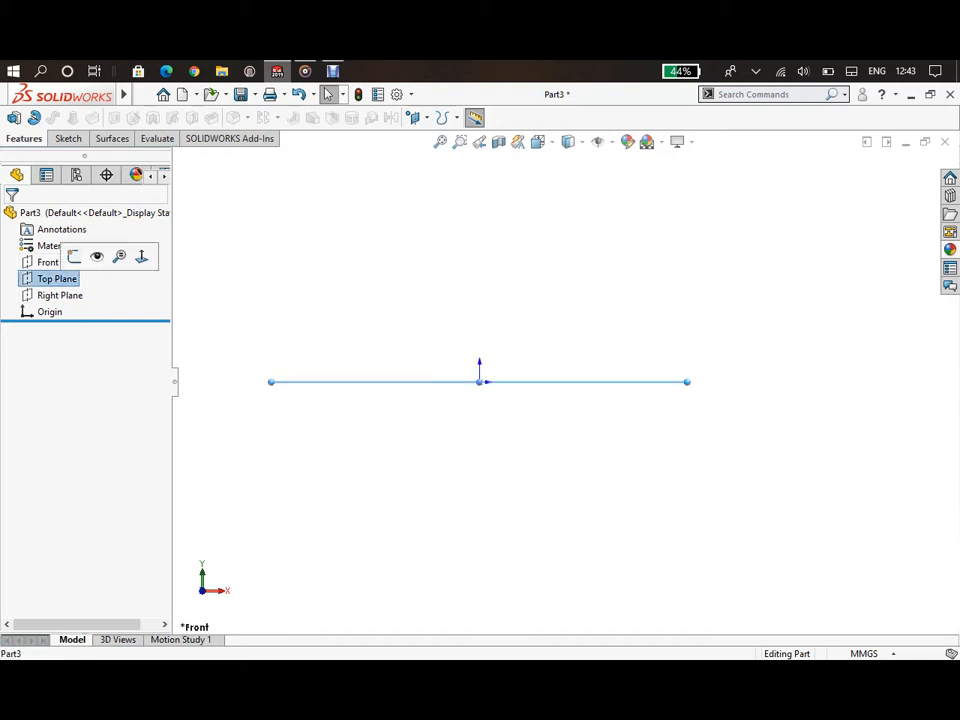
{"action": "left_click", "coordinate": [76, 257]}
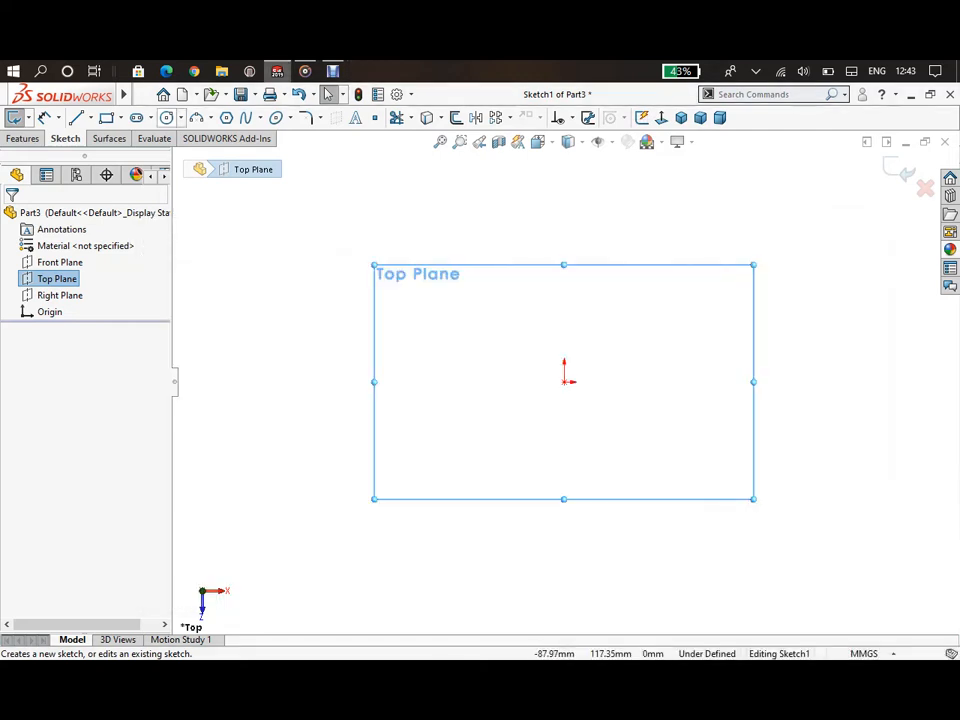
{"action": "left_click", "coordinate": [166, 117]}
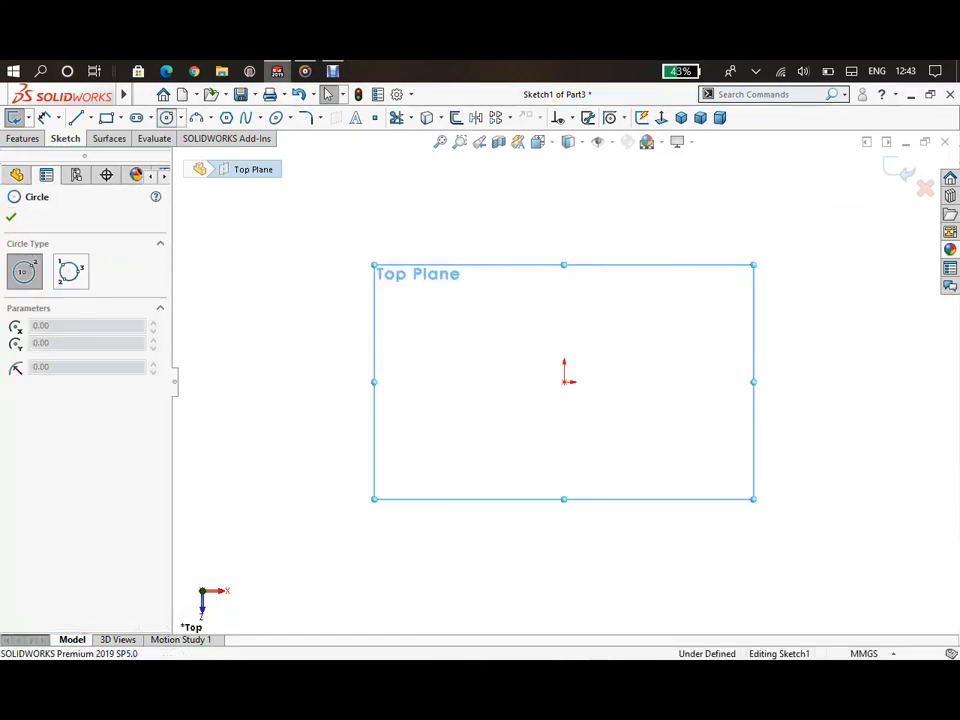
{"action": "left_click", "coordinate": [566, 381]}
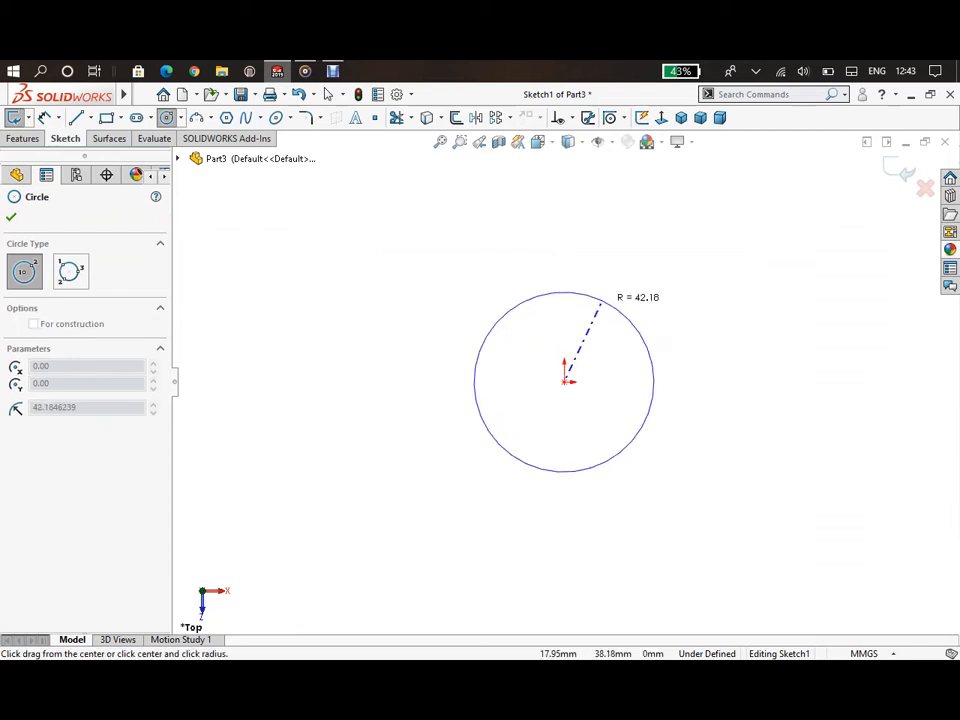
{"action": "left_click", "coordinate": [598, 303]}
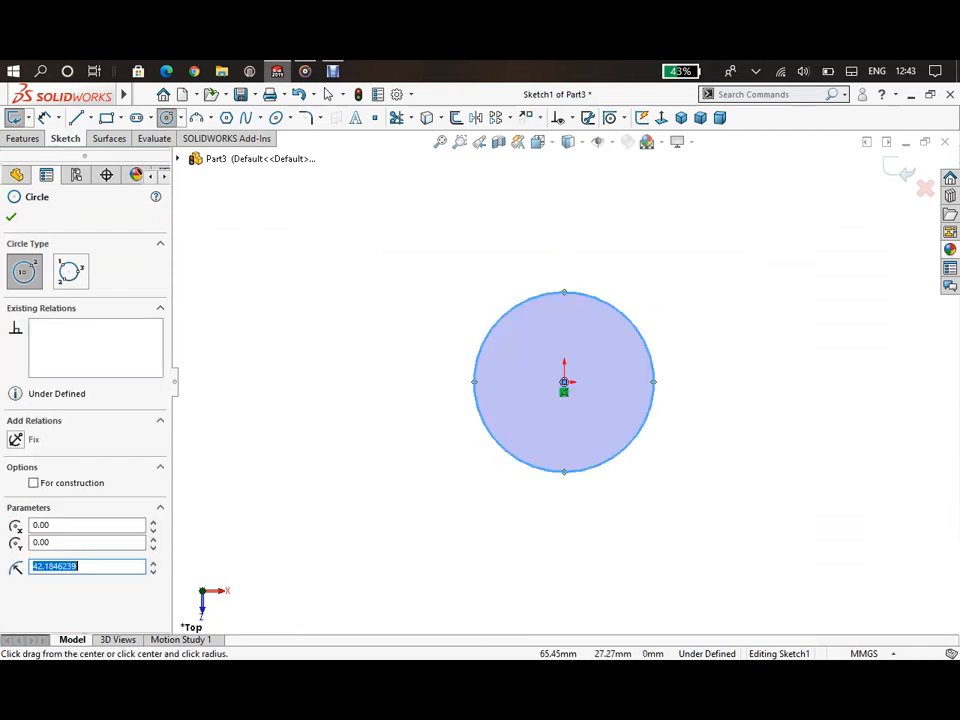
{"action": "key", "text": "Escape"}
{"action": "key", "text": "Escape"}
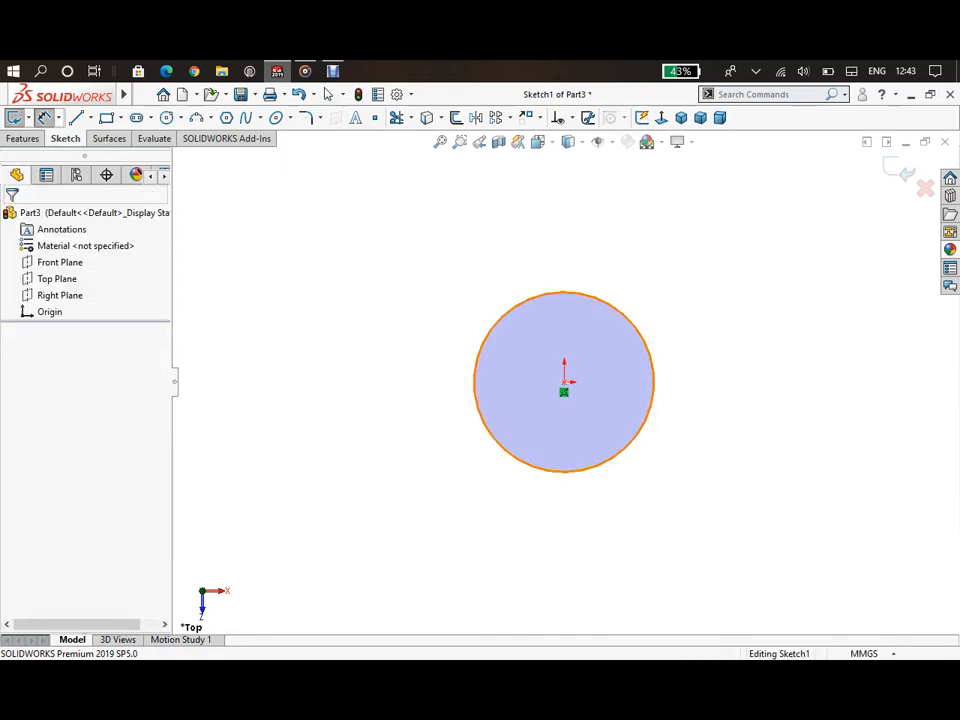
Step: Dimension the circle's diameter and set it to 15 mm
{"action": "left_click", "coordinate": [512, 308]}
{"action": "key", "text": "Escape"}
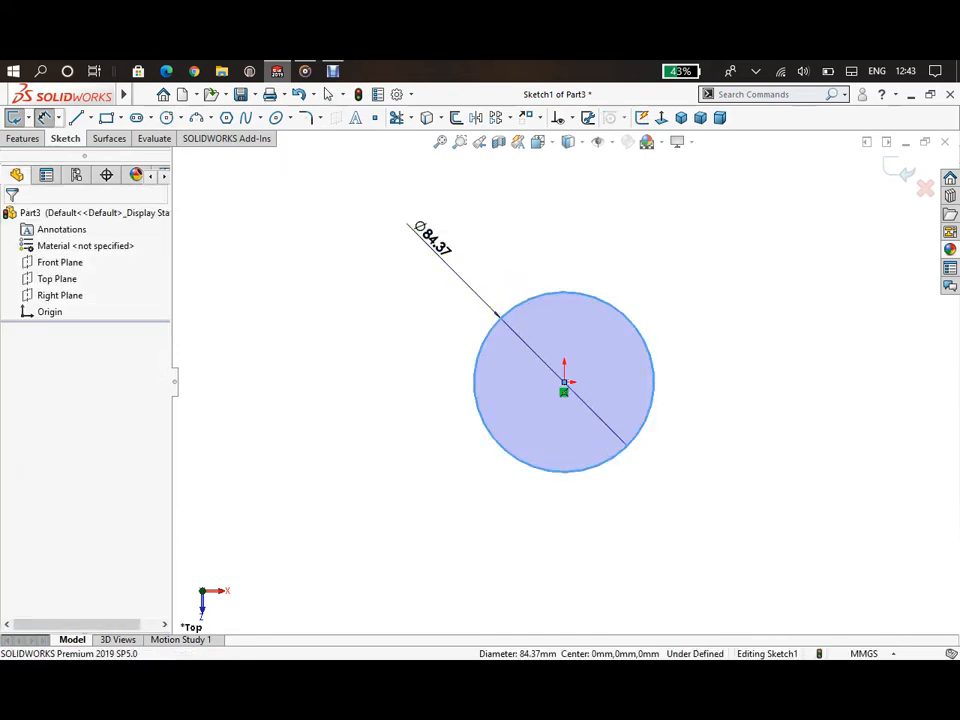
{"action": "left_click", "coordinate": [431, 240]}
{"action": "type", "text": "15"}
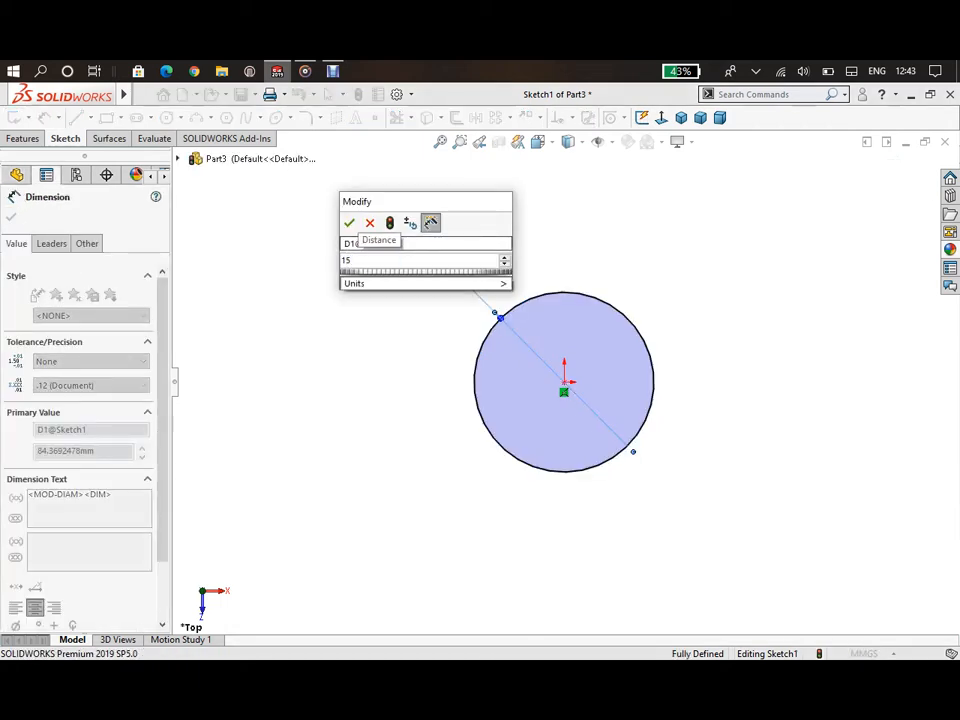
{"action": "key", "text": "Return"}
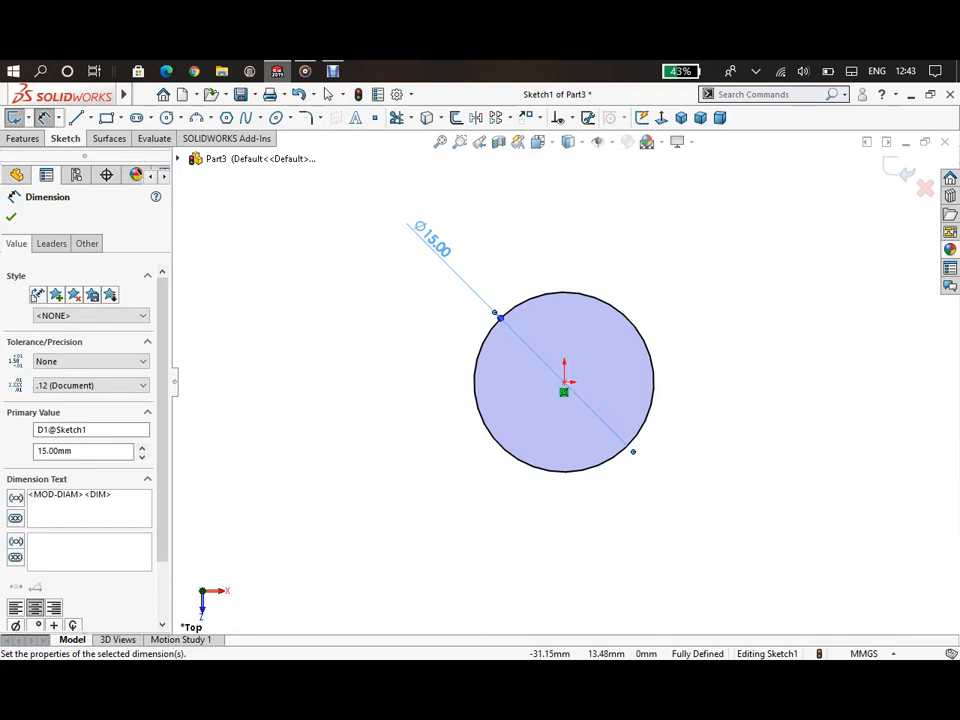
{"action": "left_click", "coordinate": [11, 217]}
Step: Draw a larger concentric circle of about 12.5 mm radius centred on the origin
{"action": "left_click", "coordinate": [167, 118]}
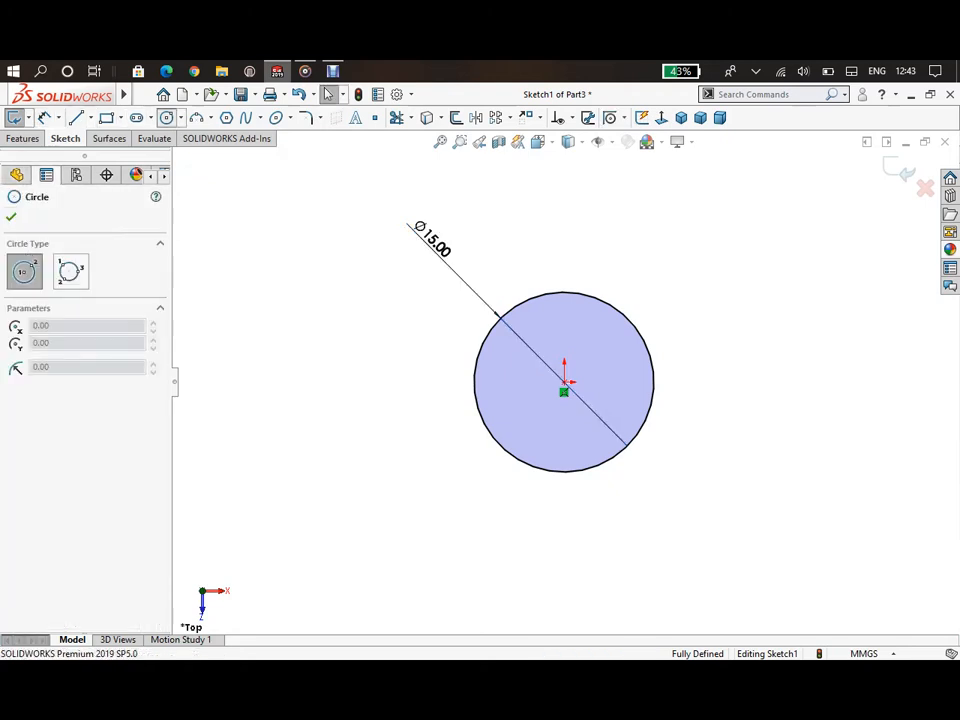
{"action": "left_click", "coordinate": [565, 383]}
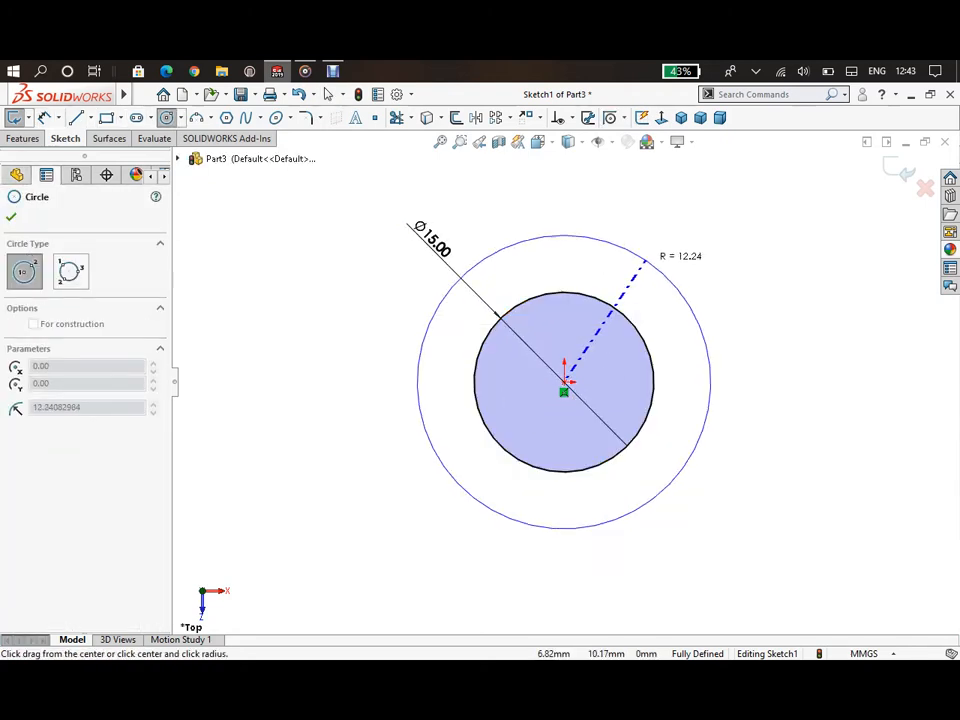
{"action": "left_click", "coordinate": [669, 276]}
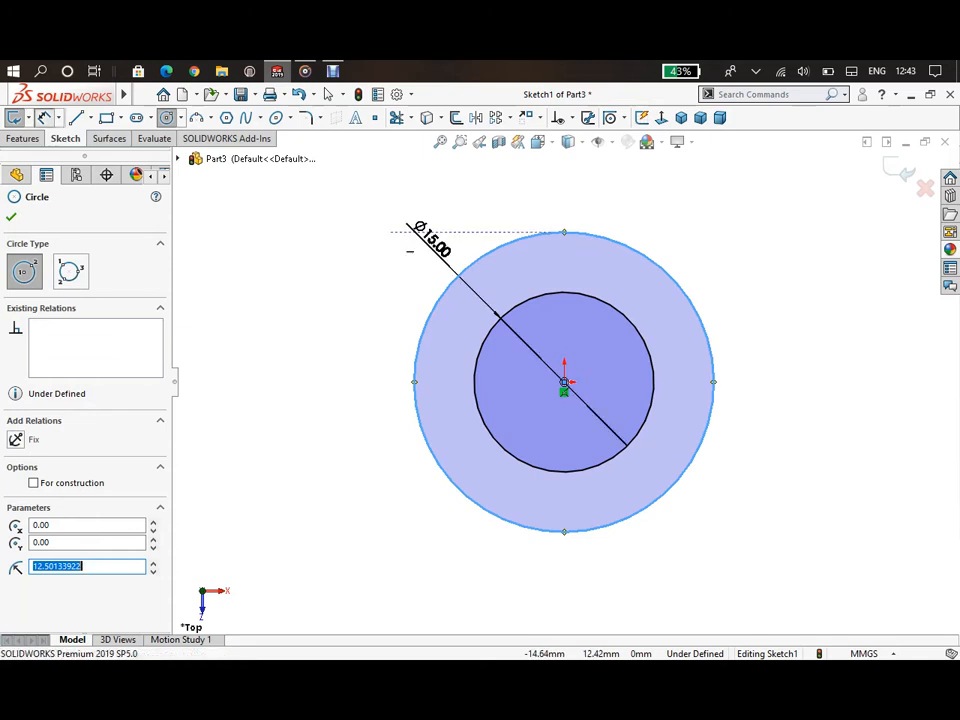
{"action": "key", "text": "Escape"}
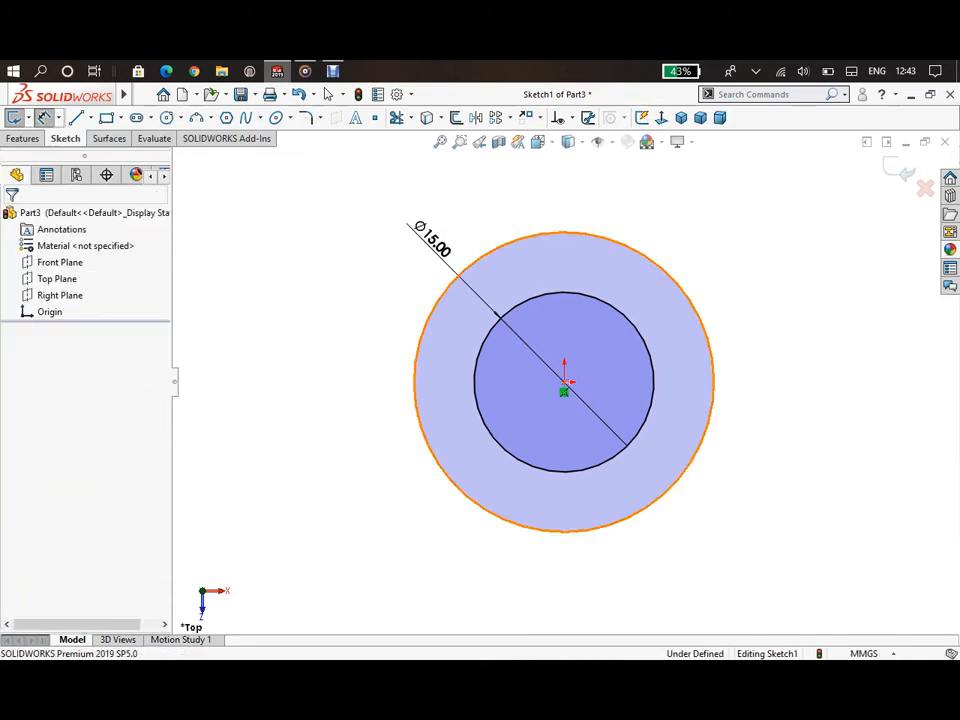
Step: Dimension the outer circle's diameter and set it to 30 mm
{"action": "left_click", "coordinate": [711, 376]}
{"action": "left_click", "coordinate": [785, 342]}
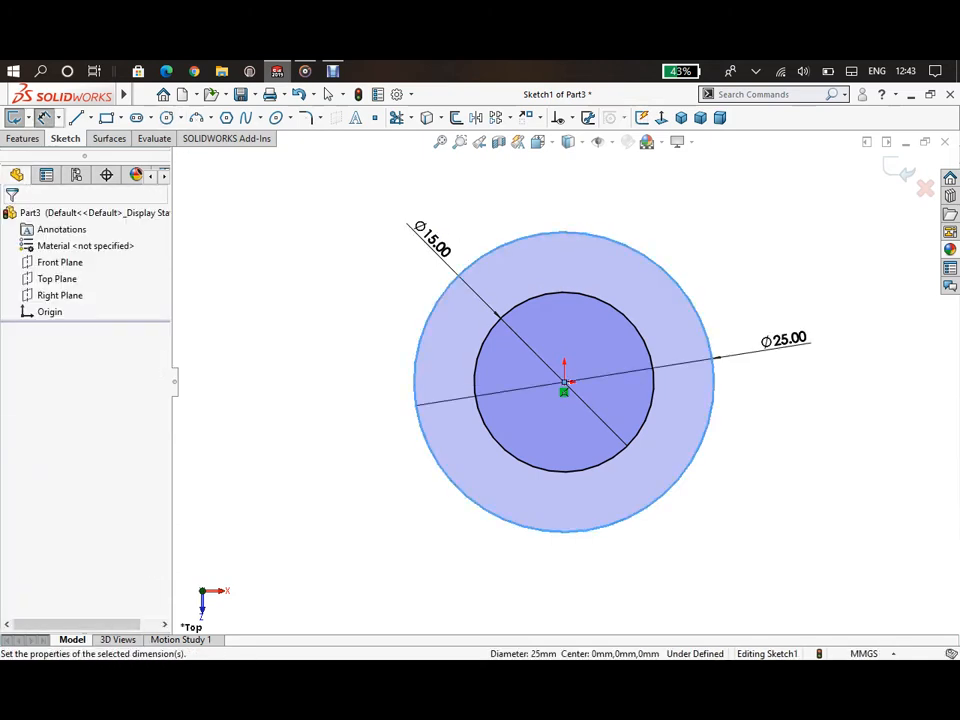
{"action": "type", "text": "30"}
{"action": "key", "text": "Return"}
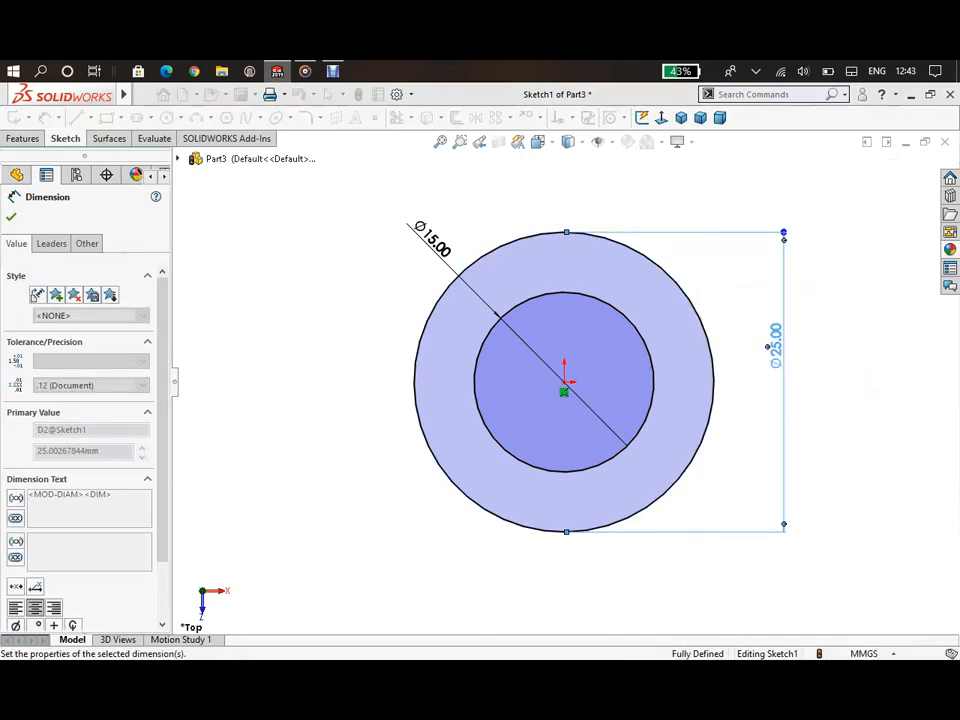
{"action": "key", "text": "Escape"}
{"action": "scroll", "coordinate": [846, 396], "scroll_direction": "up", "scroll_amount": 3}
{"action": "scroll", "coordinate": [846, 396], "scroll_direction": "down", "scroll_amount": 2}
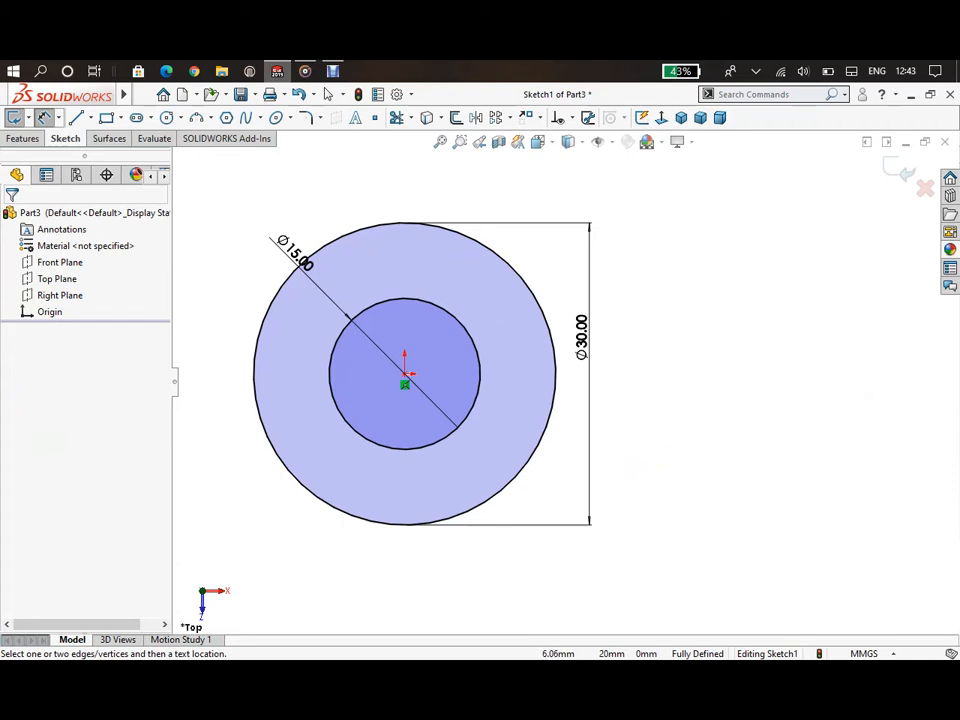
{"action": "key", "text": "Escape"}
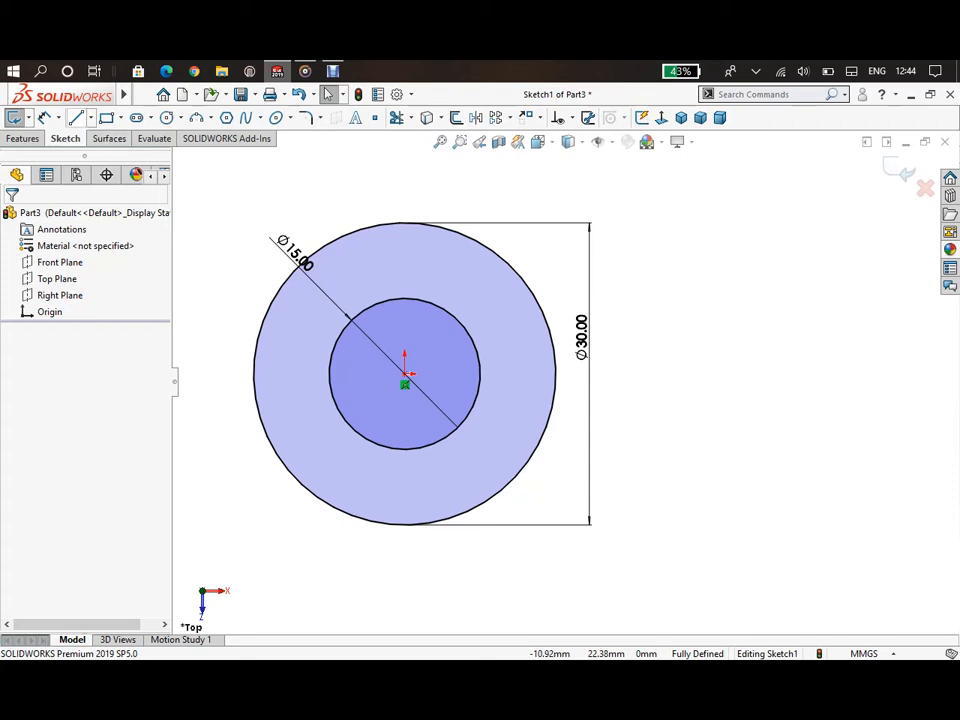
Step: Draw a chamfered outline rightward from the outer circle's top to its bottom, with horizontals about 42 mm, diagonals about 11 mm and vertical about 14 mm
{"action": "left_click", "coordinate": [76, 117]}
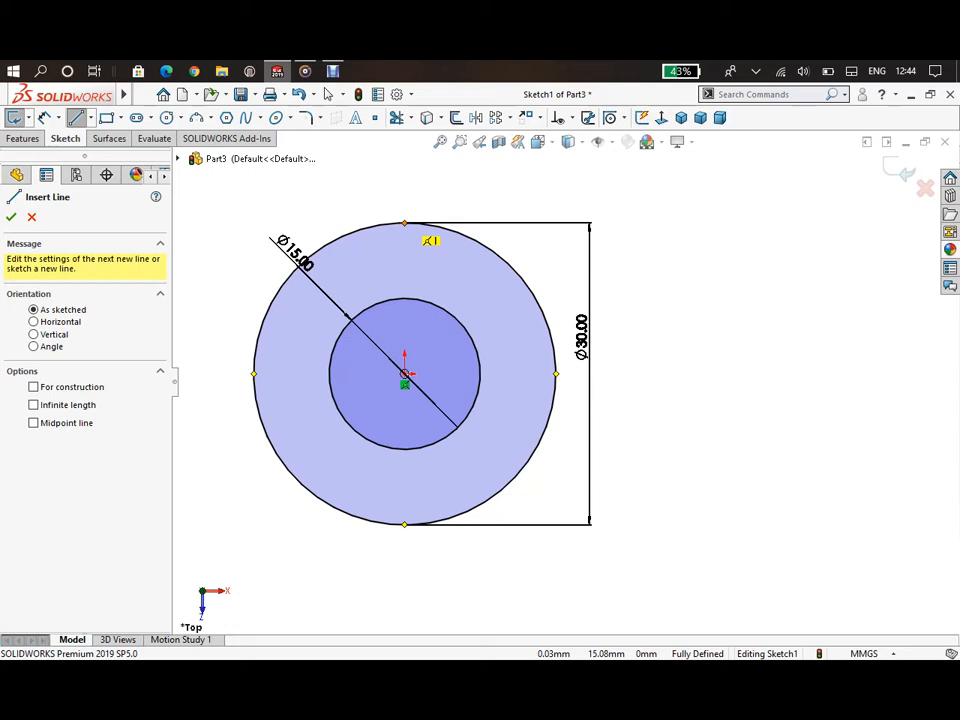
{"action": "left_click", "coordinate": [406, 225]}
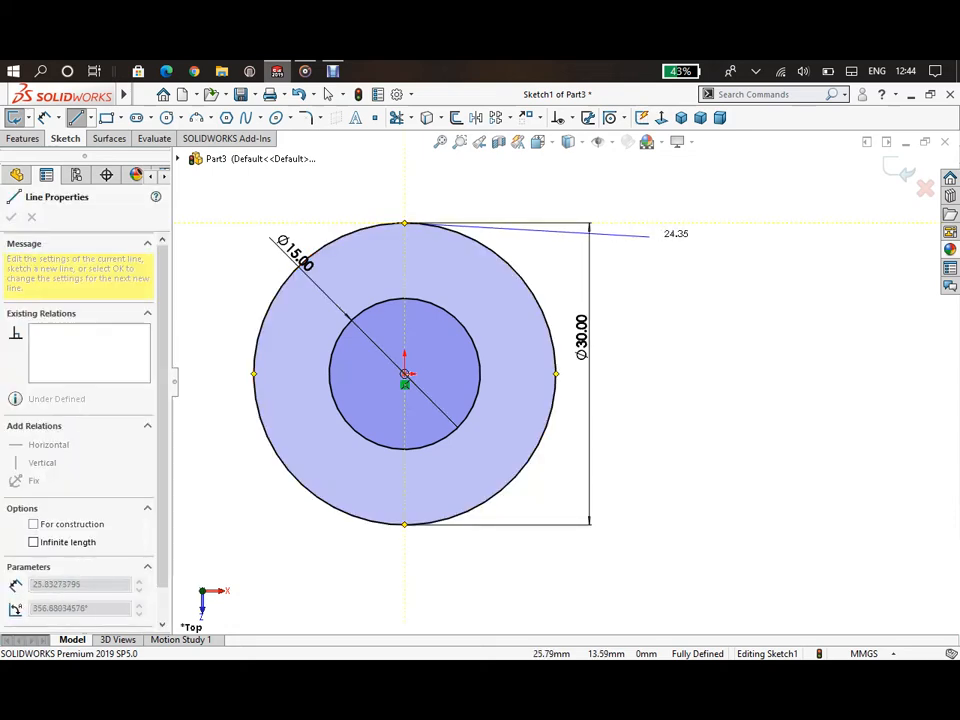
{"action": "scroll", "coordinate": [820, 240], "scroll_direction": "up", "scroll_amount": 2}
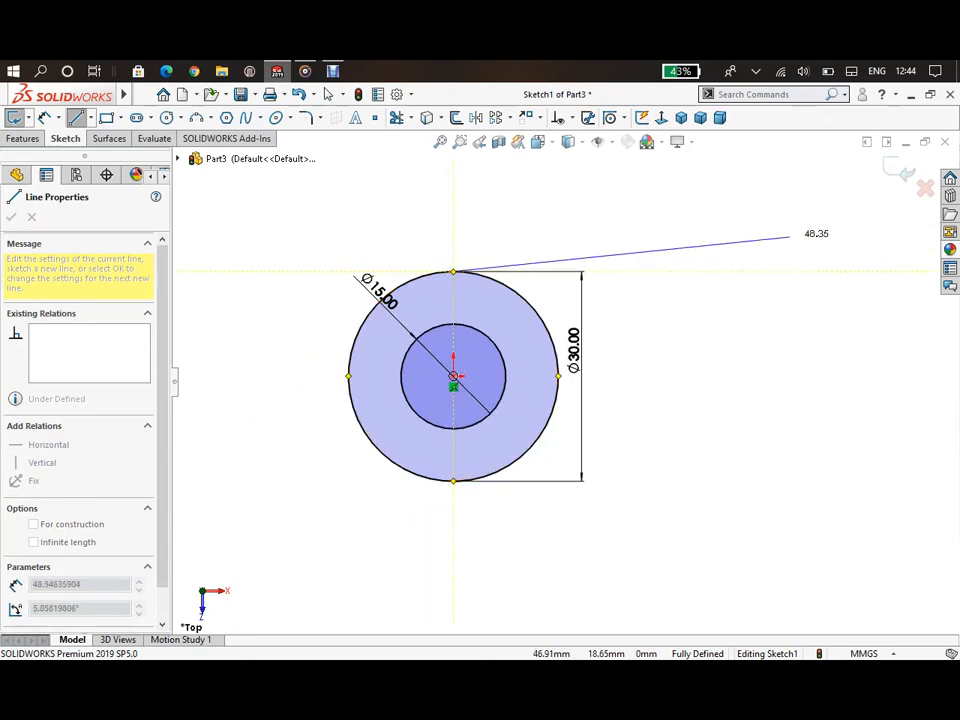
{"action": "left_click", "coordinate": [750, 272]}
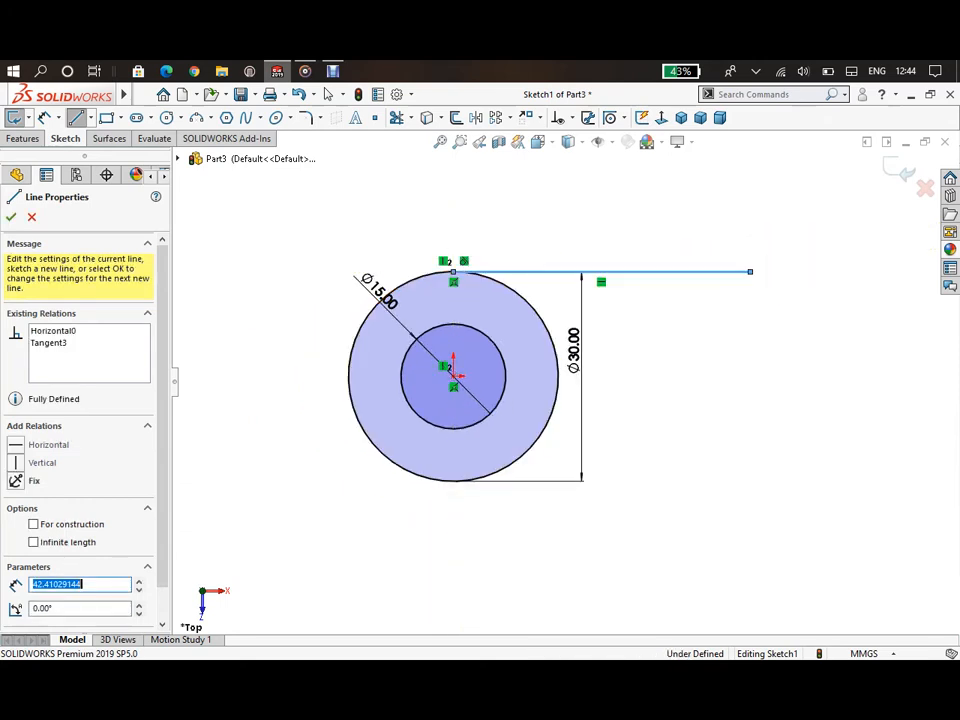
{"action": "left_click", "coordinate": [805, 327]}
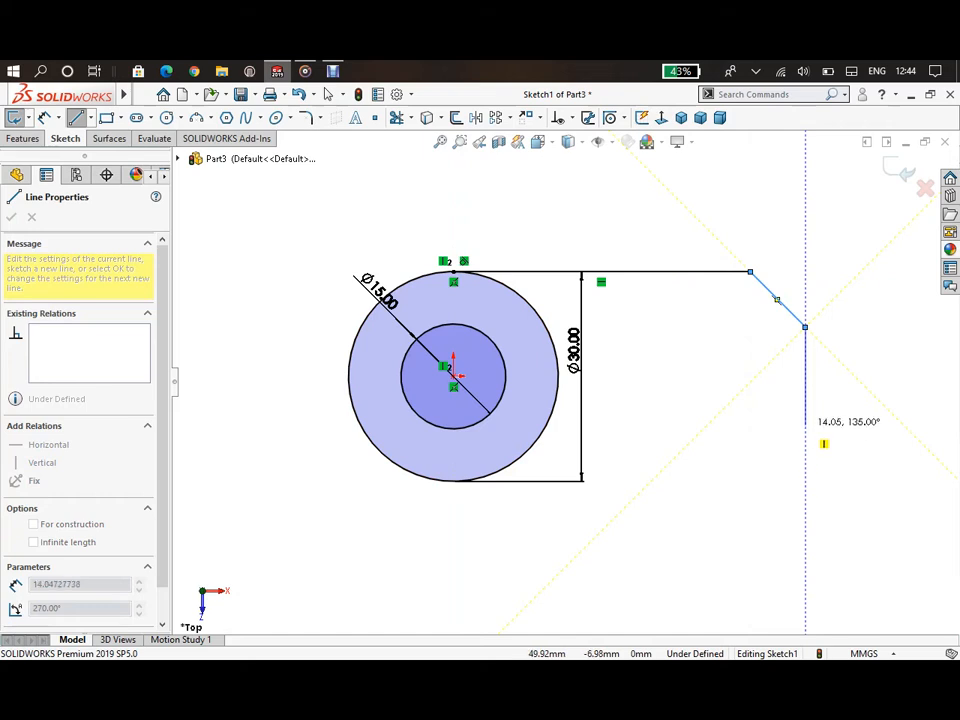
{"action": "left_click", "coordinate": [805, 424]}
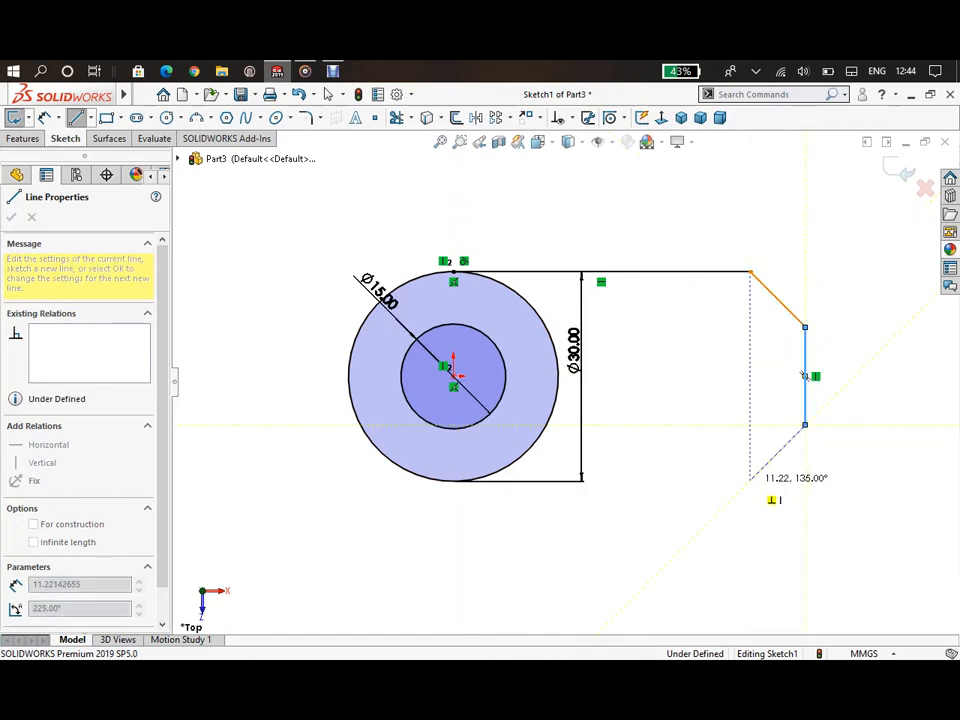
{"action": "left_click", "coordinate": [750, 481]}
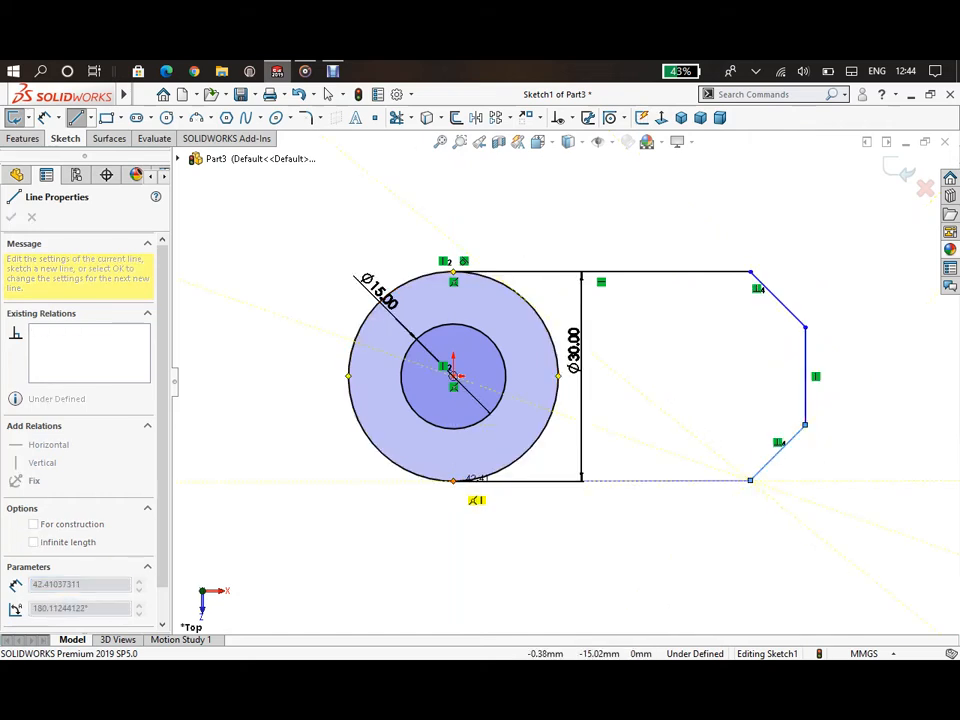
{"action": "left_click", "coordinate": [453, 481]}
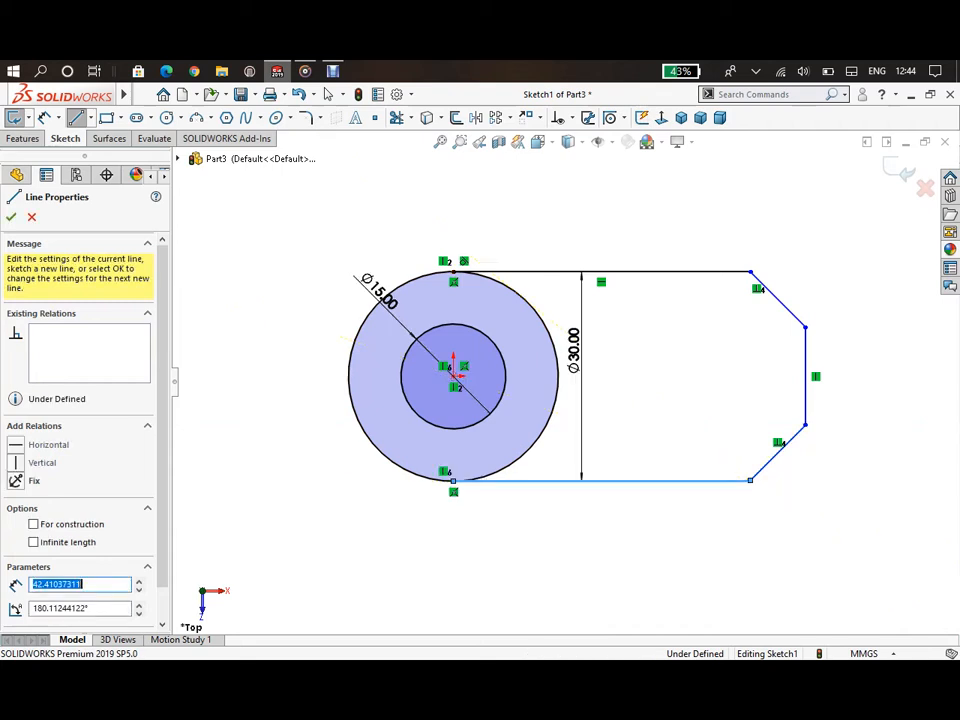
{"action": "key", "text": "Escape"}
{"action": "key", "text": "Escape"}
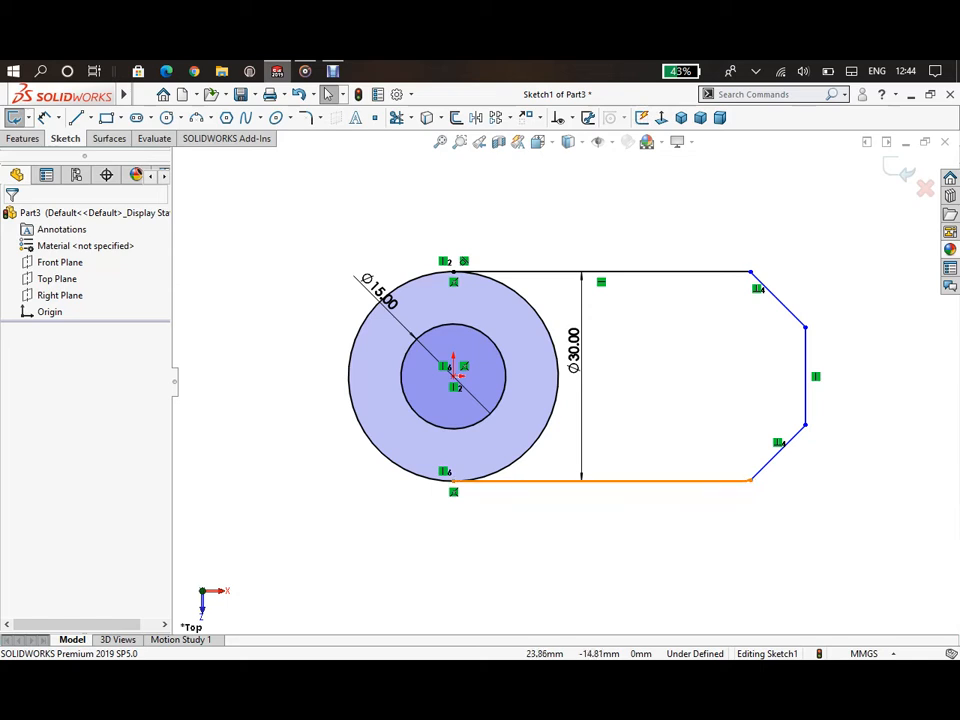
Step: Add a horizontal relation to the outline's lower long line
{"action": "left_click", "coordinate": [601, 481]}
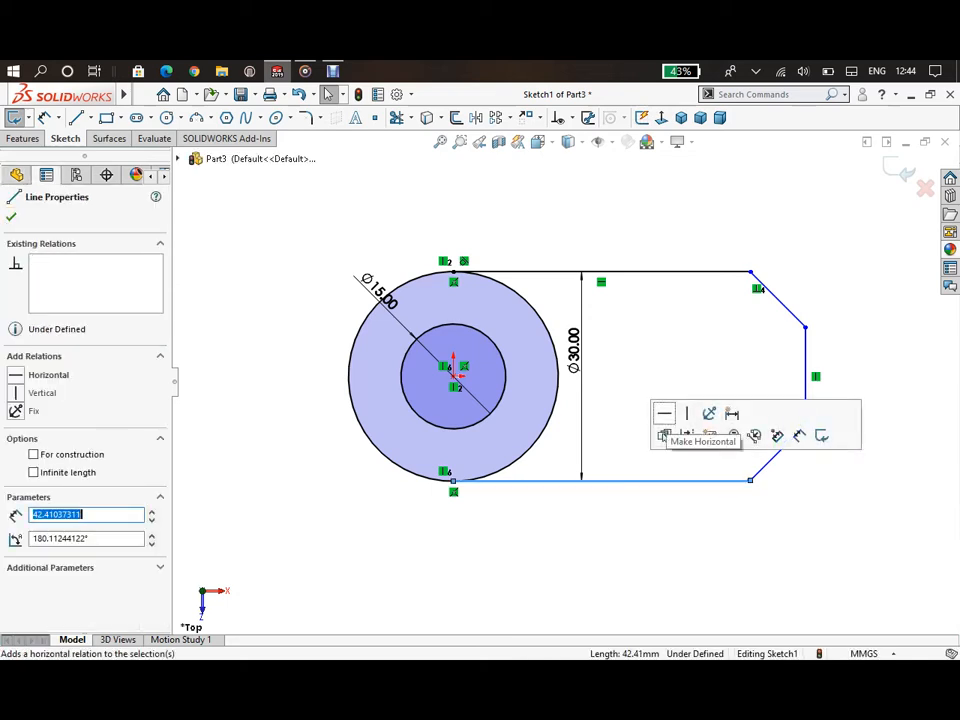
{"action": "left_click", "coordinate": [664, 436]}
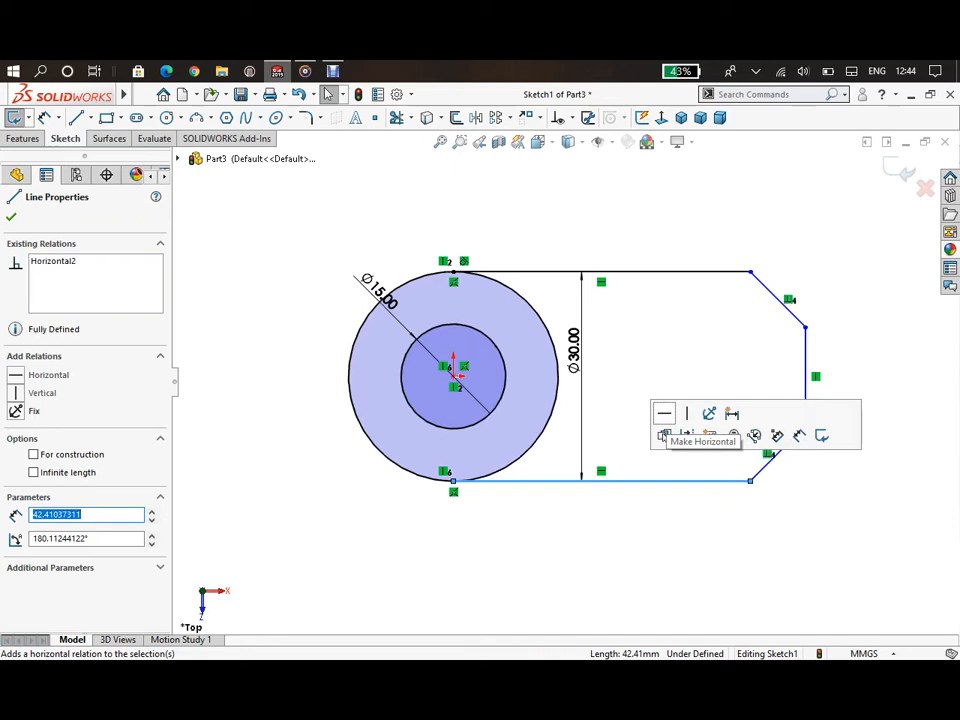
Step: Dimension the horizontal distance from the origin to the outline's right vertical line and set it to 60 mm
{"action": "key", "text": "Escape"}
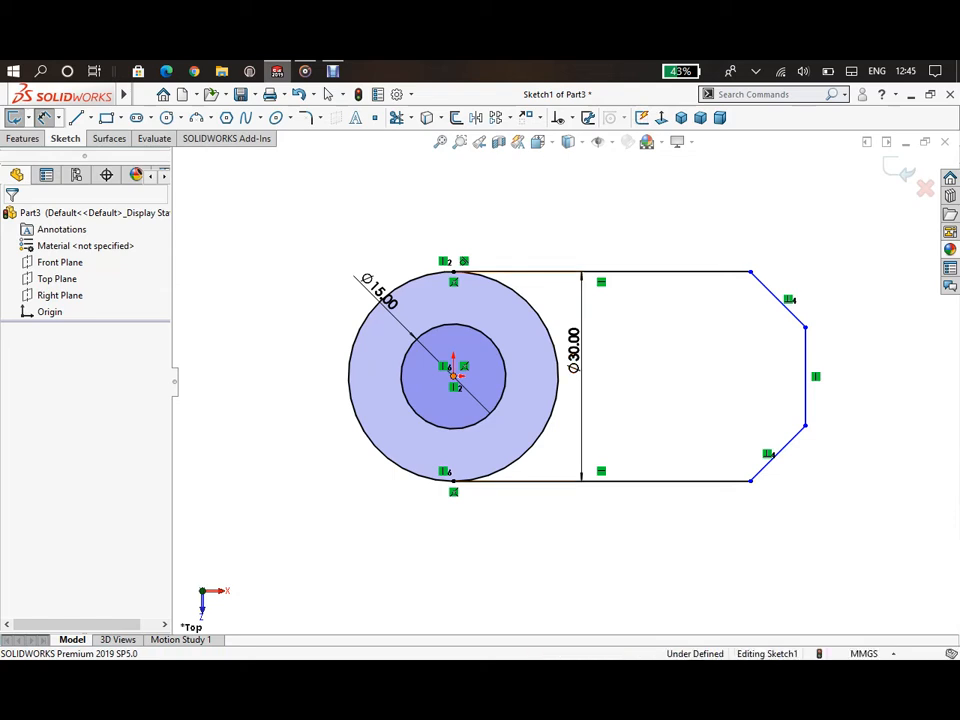
{"action": "left_click", "coordinate": [455, 375]}
{"action": "left_click", "coordinate": [805, 380]}
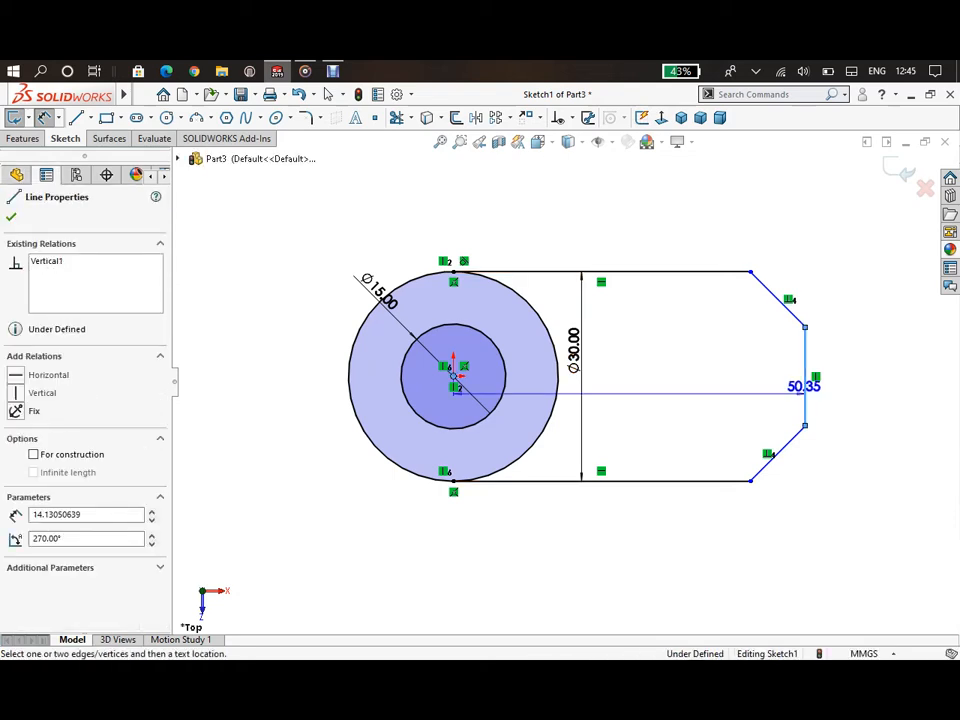
{"action": "left_click", "coordinate": [638, 181]}
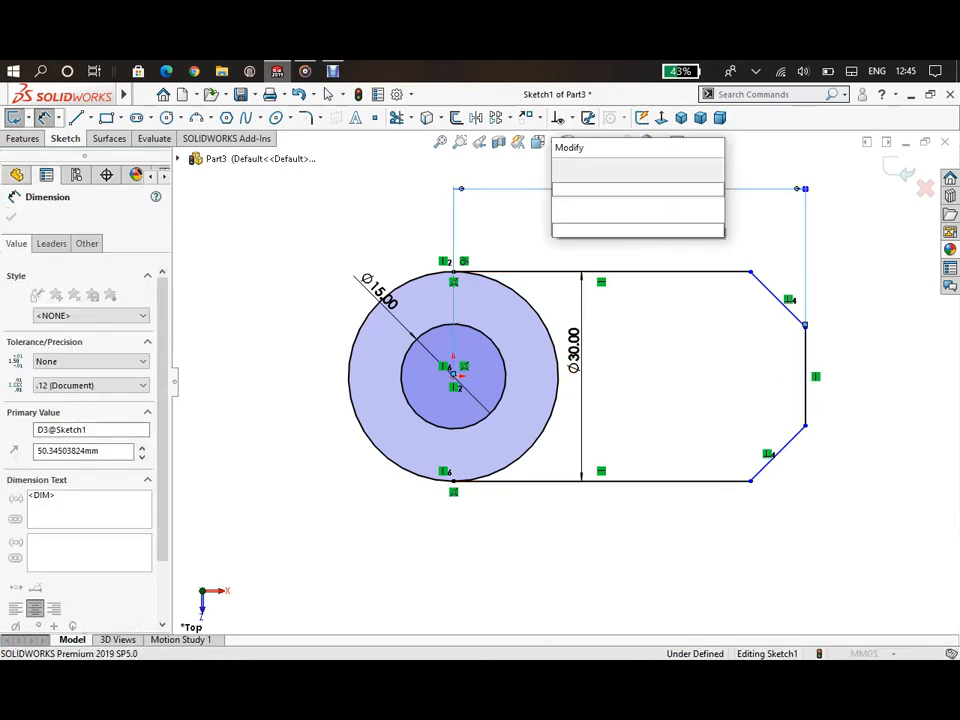
{"action": "type", "text": "60"}
{"action": "key", "text": "Return"}
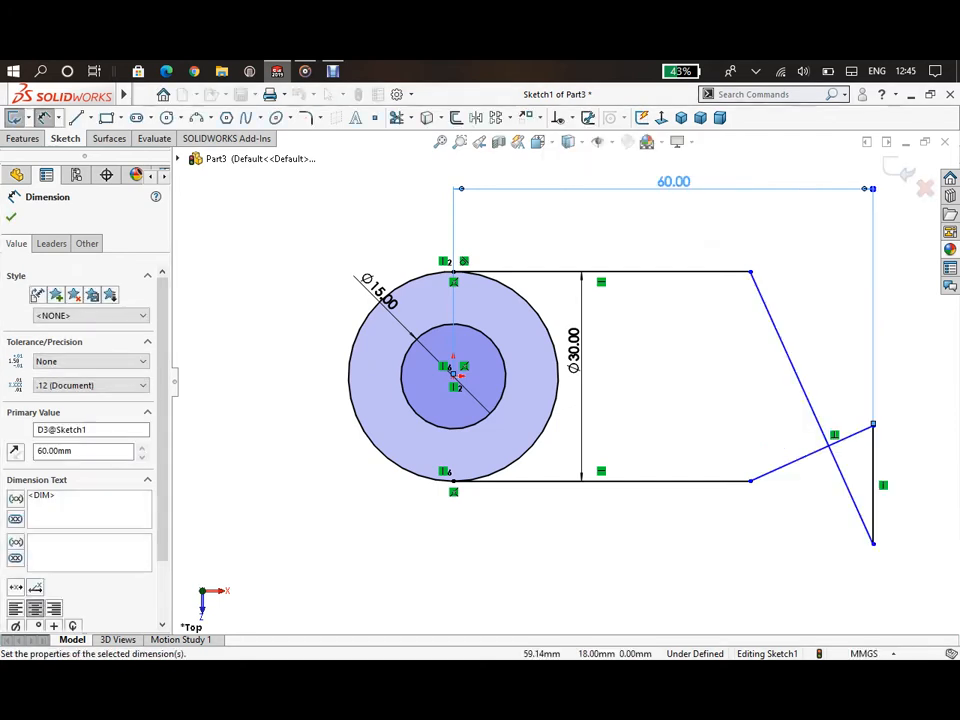
{"action": "key", "text": "Escape"}
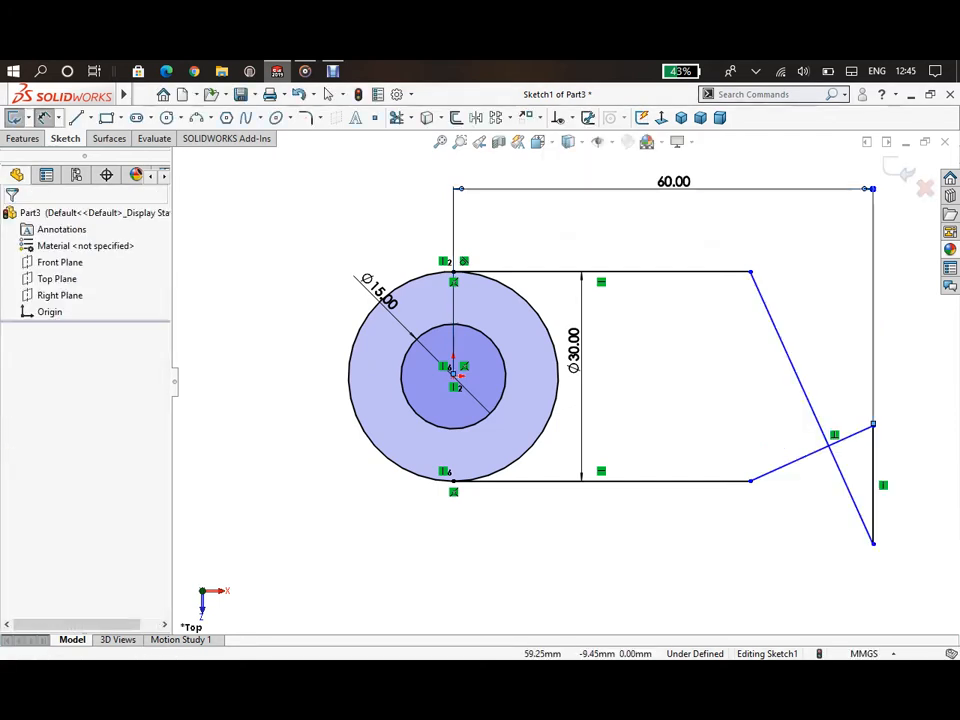
Step: Move the right vertical line's lower endpoint upward, and dimension the horizontal distance across the lower diagonal as 9 mm
{"action": "mouse_move", "coordinate": [873, 543]}
{"action": "left_mouse_down"}
{"action": "mouse_move", "coordinate": [870, 380]}
{"action": "mouse_move", "coordinate": [810, 411]}
{"action": "left_mouse_up"}
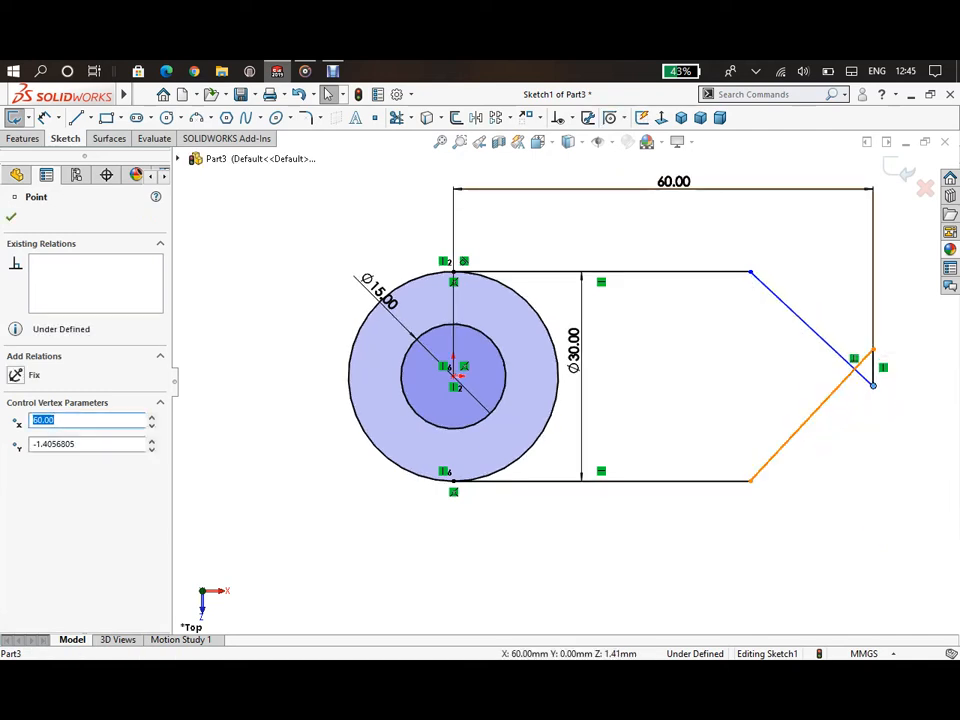
{"action": "left_click", "coordinate": [44, 118]}
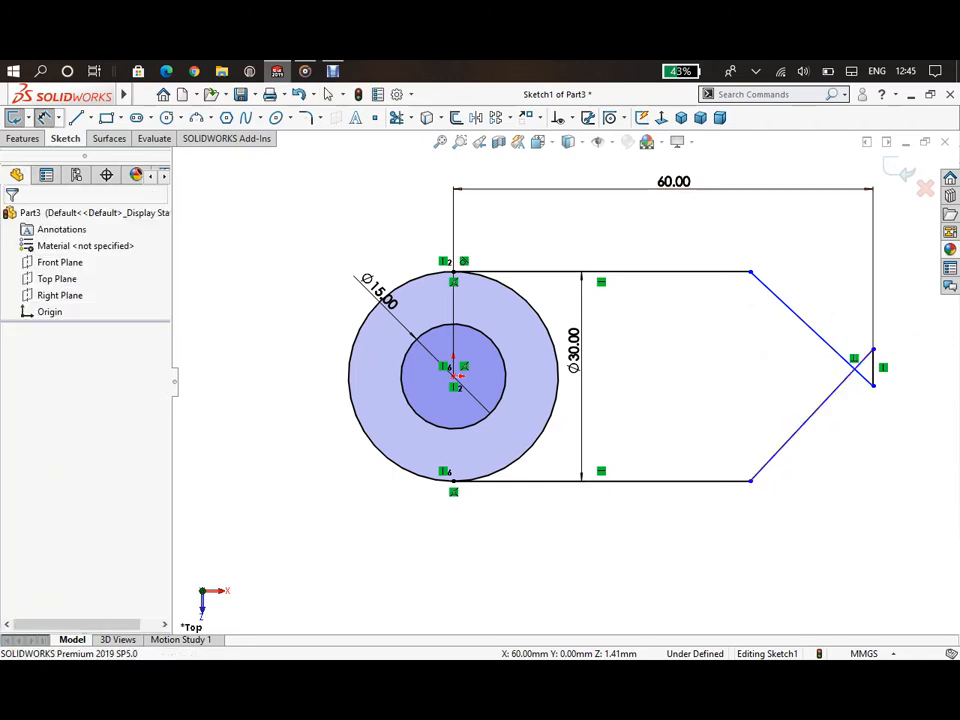
{"action": "left_click", "coordinate": [873, 349]}
{"action": "left_click", "coordinate": [750, 481]}
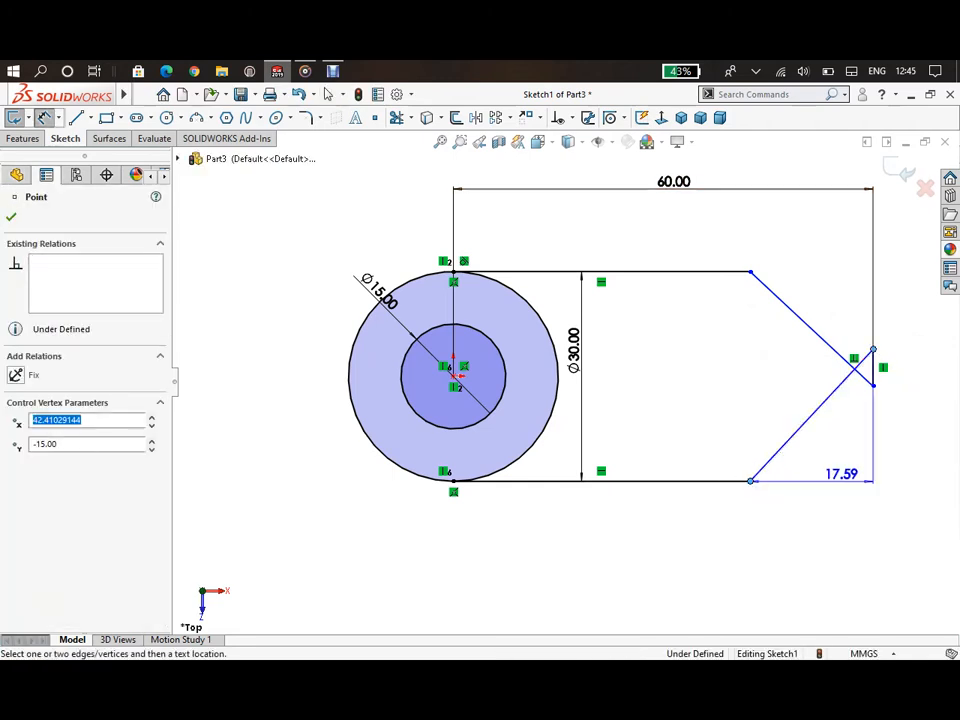
{"action": "left_click", "coordinate": [829, 504]}
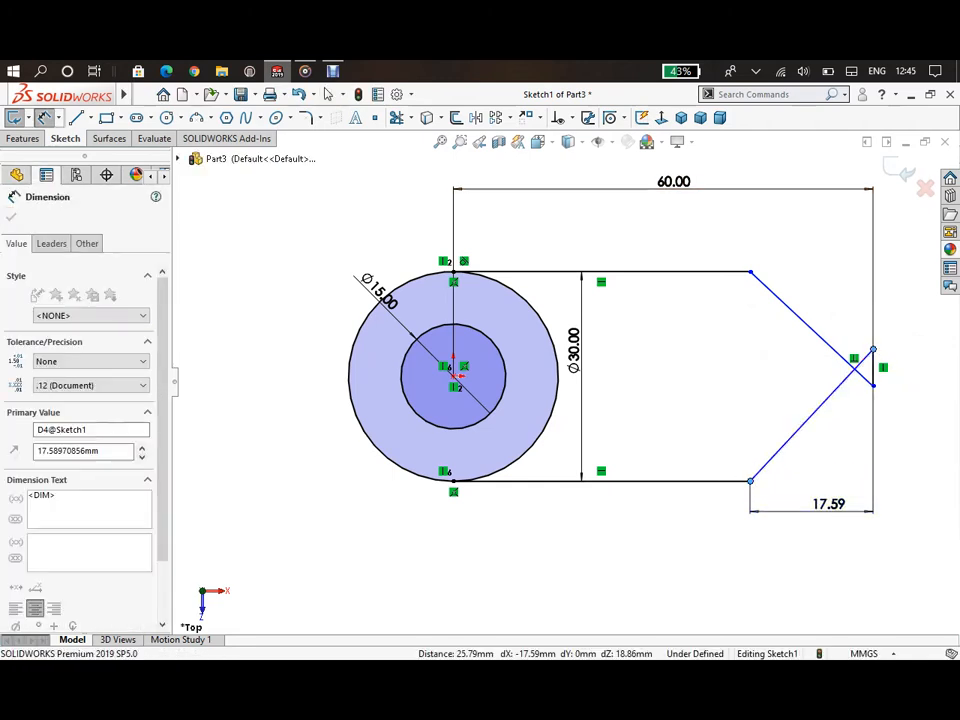
{"action": "type", "text": "9"}
{"action": "key", "text": "Return"}
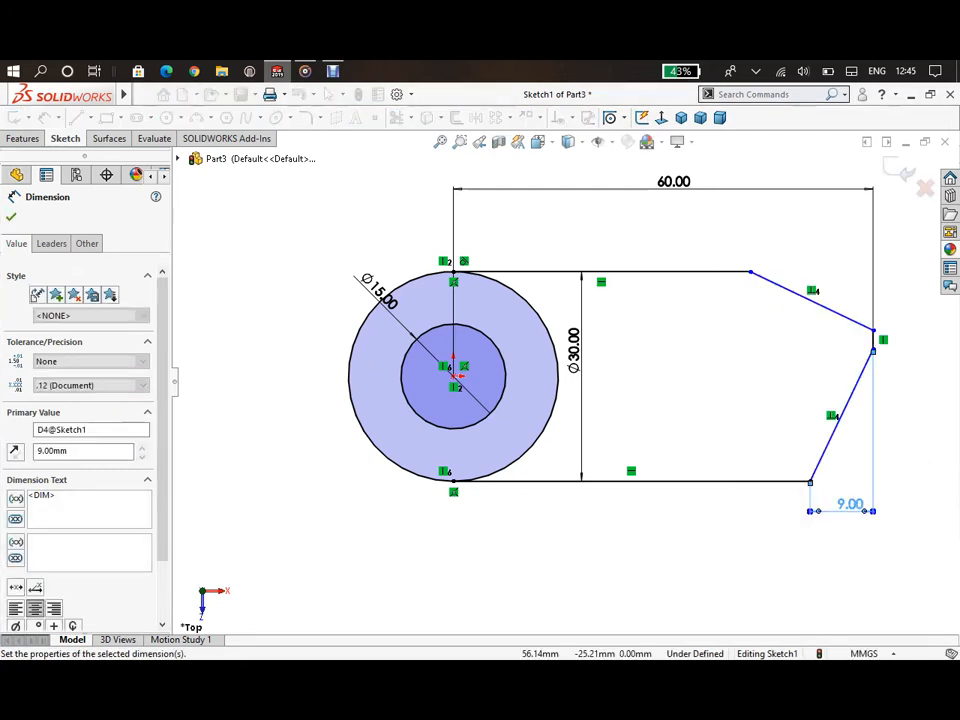
{"action": "left_click", "coordinate": [846, 541]}
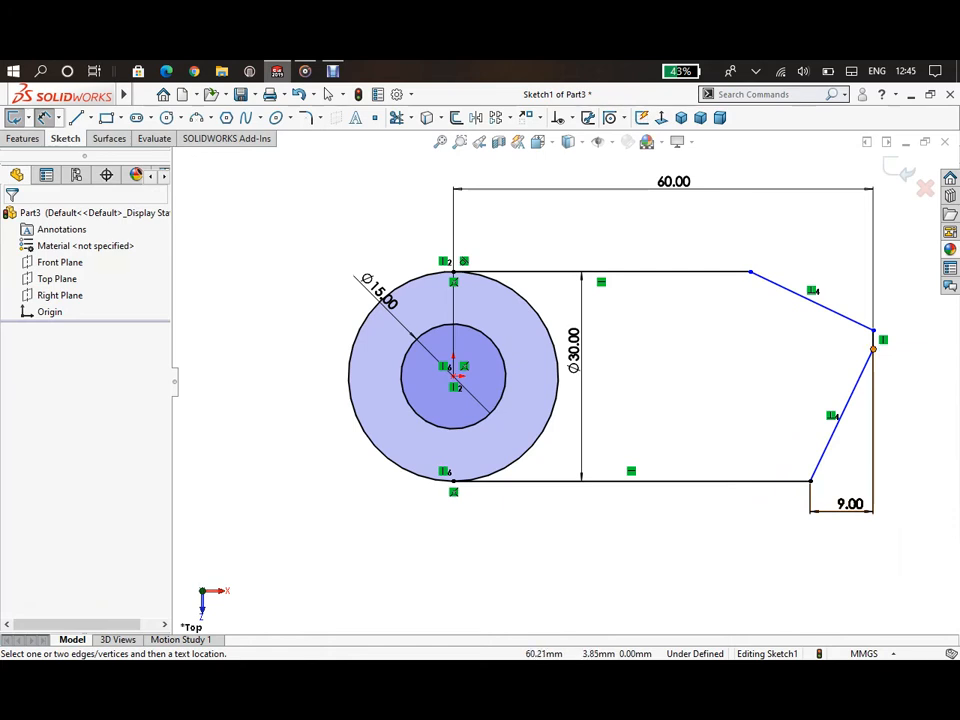
Step: Dimension the vertical distance between the lower diagonal's endpoints and set it to 9 mm
{"action": "left_click", "coordinate": [873, 332]}
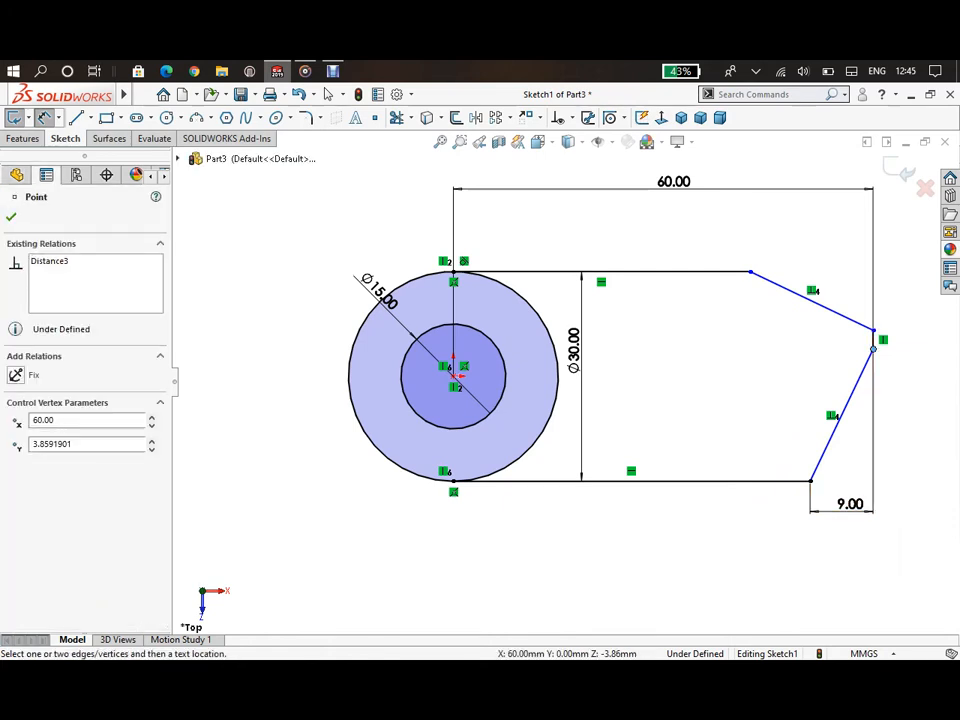
{"action": "left_click", "coordinate": [810, 481]}
{"action": "left_click", "coordinate": [901, 413]}
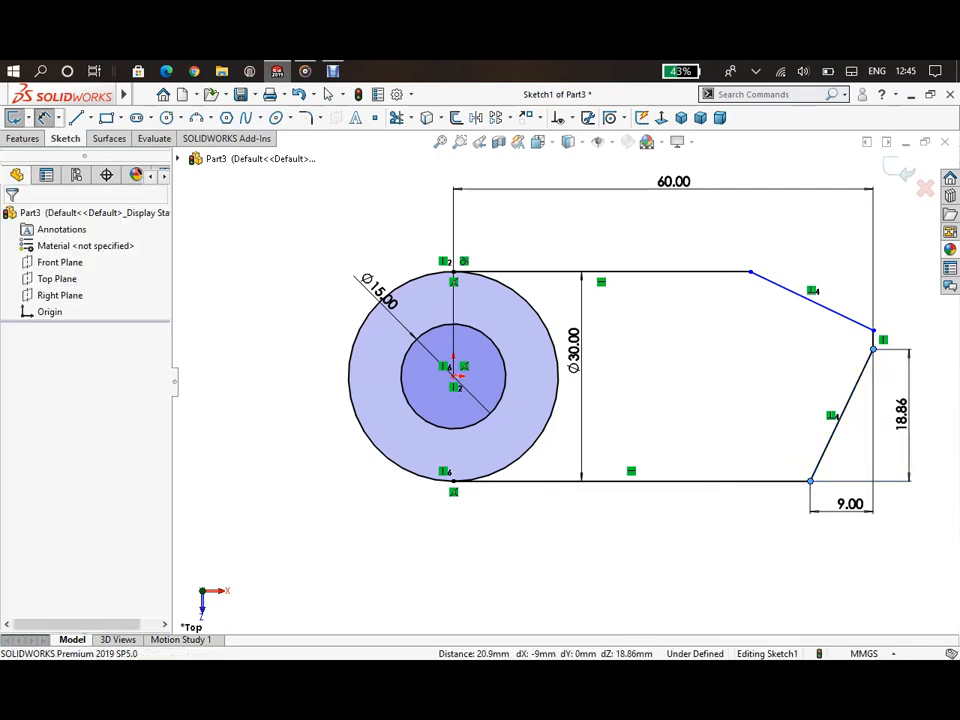
{"action": "key", "text": "Return"}
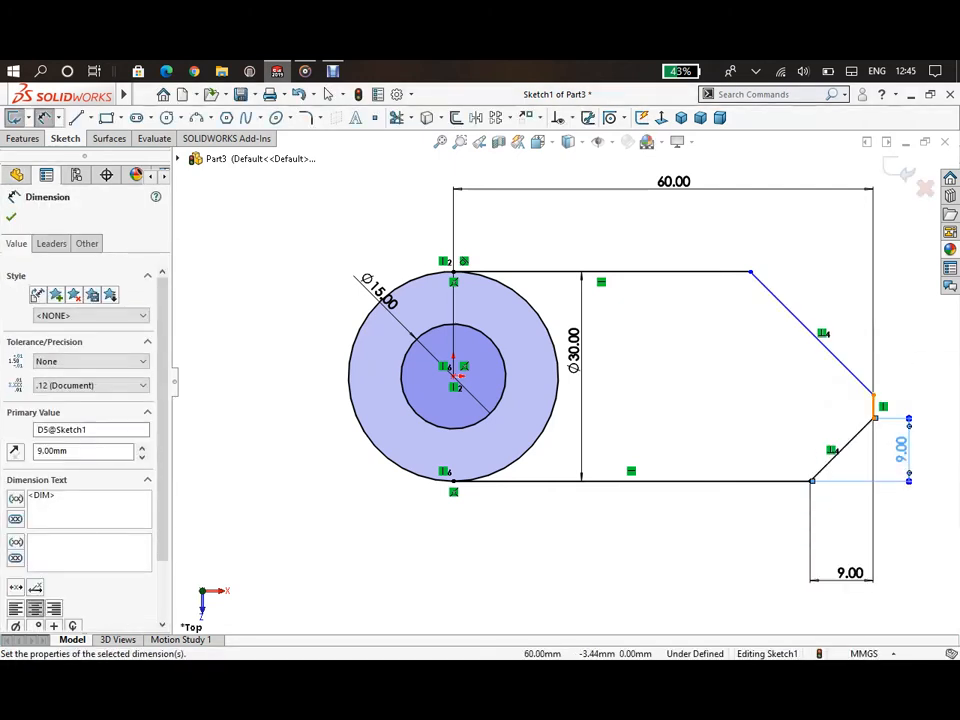
Step: Dimension the vertical distance between the upper diagonal's endpoints and set it to 9 mm
{"action": "left_click", "coordinate": [750, 271]}
{"action": "left_click", "coordinate": [873, 395]}
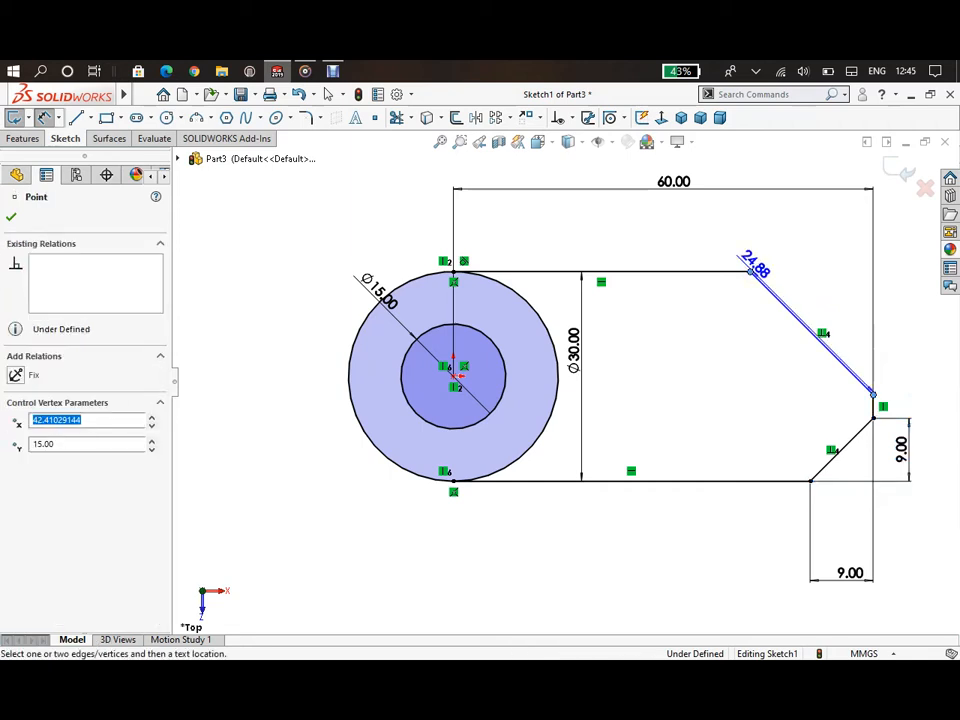
{"action": "left_click", "coordinate": [886, 336]}
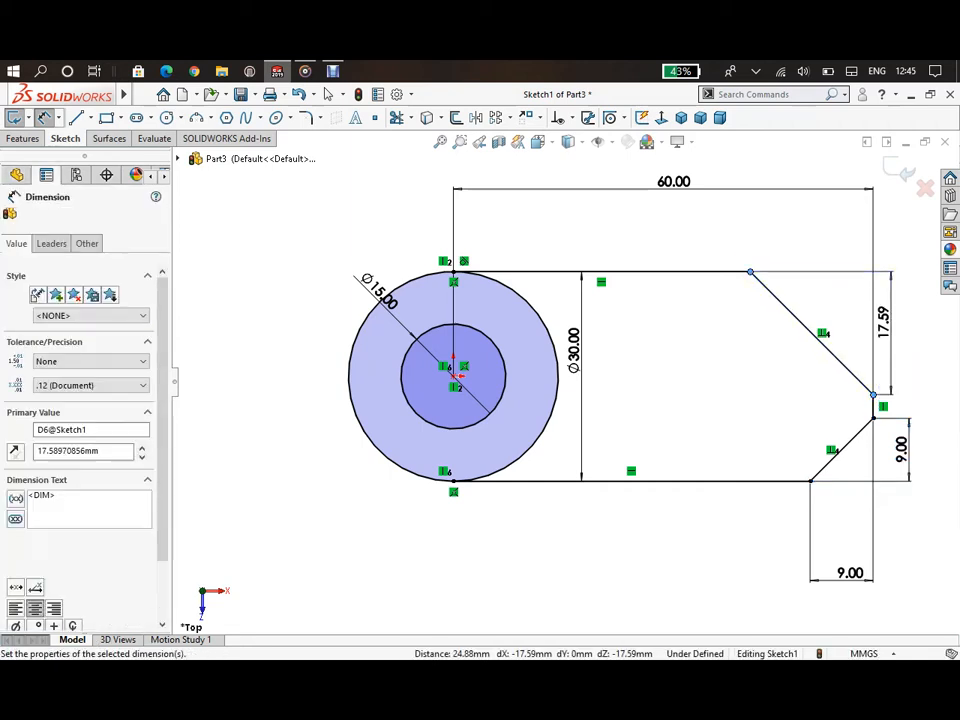
{"action": "type", "text": "9"}
{"action": "key", "text": "Return"}
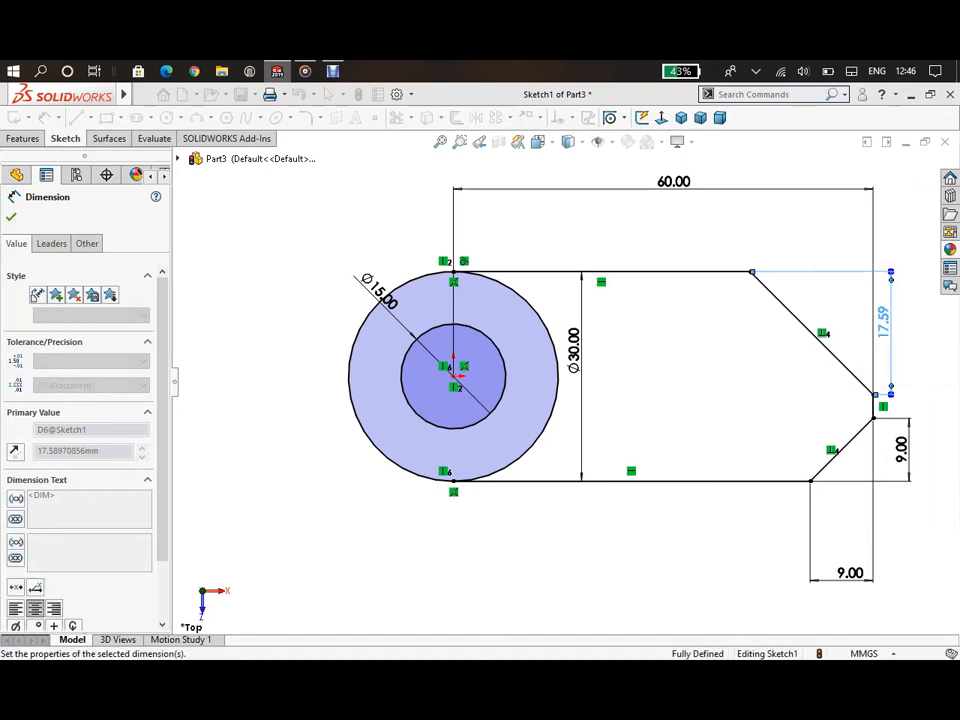
{"action": "key", "text": "Escape"}
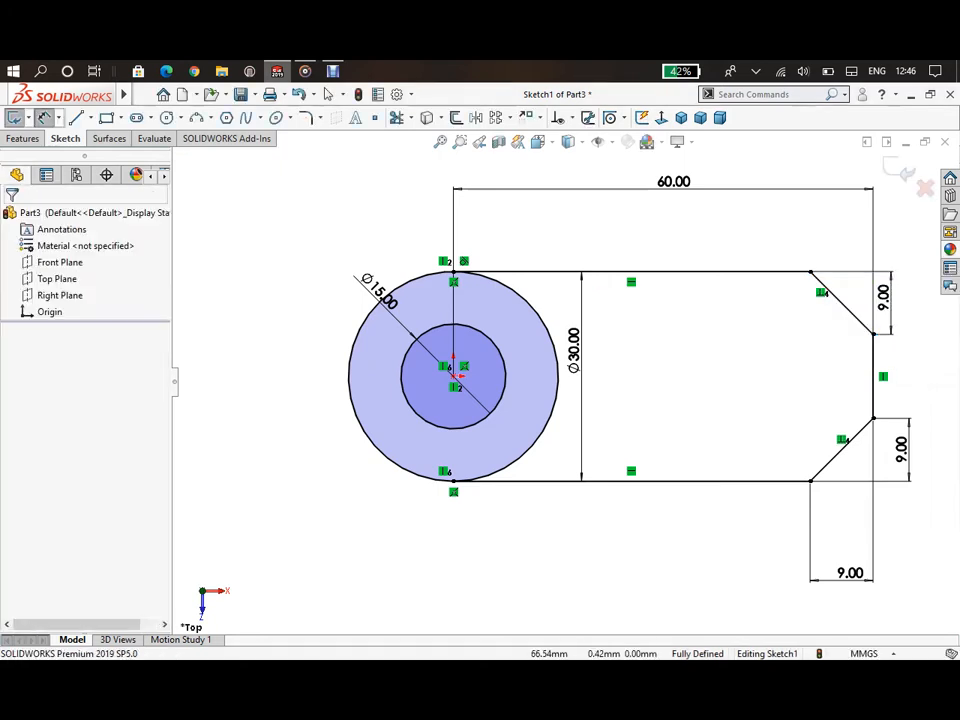
{"action": "scroll", "coordinate": [910, 373], "scroll_direction": "up", "scroll_amount": 2}
{"action": "scroll", "coordinate": [910, 373], "scroll_direction": "down", "scroll_amount": 1}
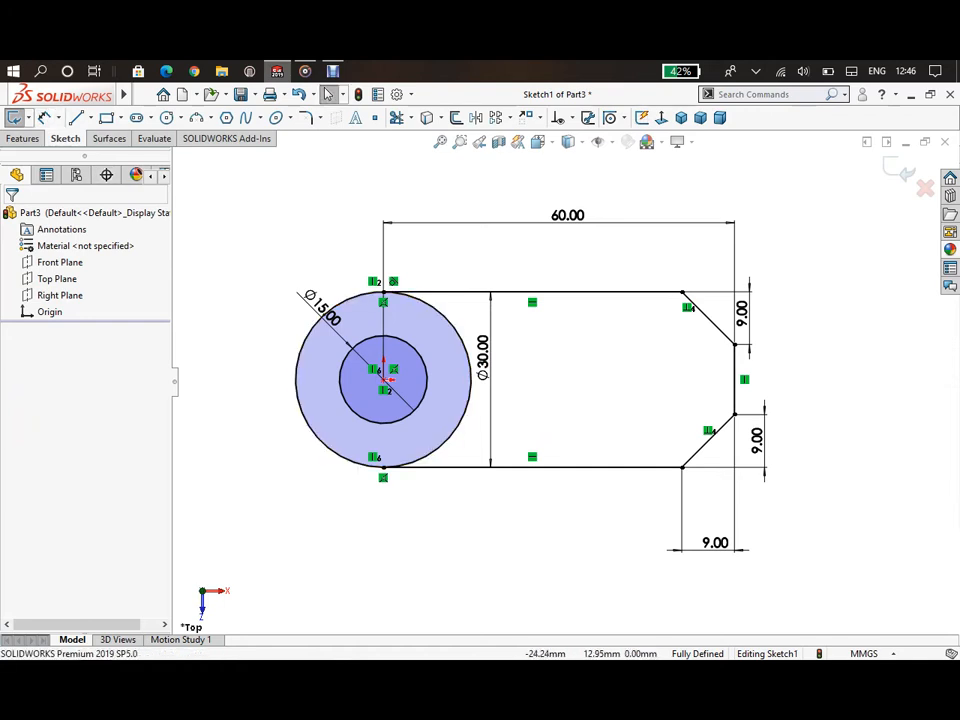
Step: Trim away the outer circle's right half inside the outline using Trim to closest, and exit the sketch
{"action": "left_click", "coordinate": [397, 118]}
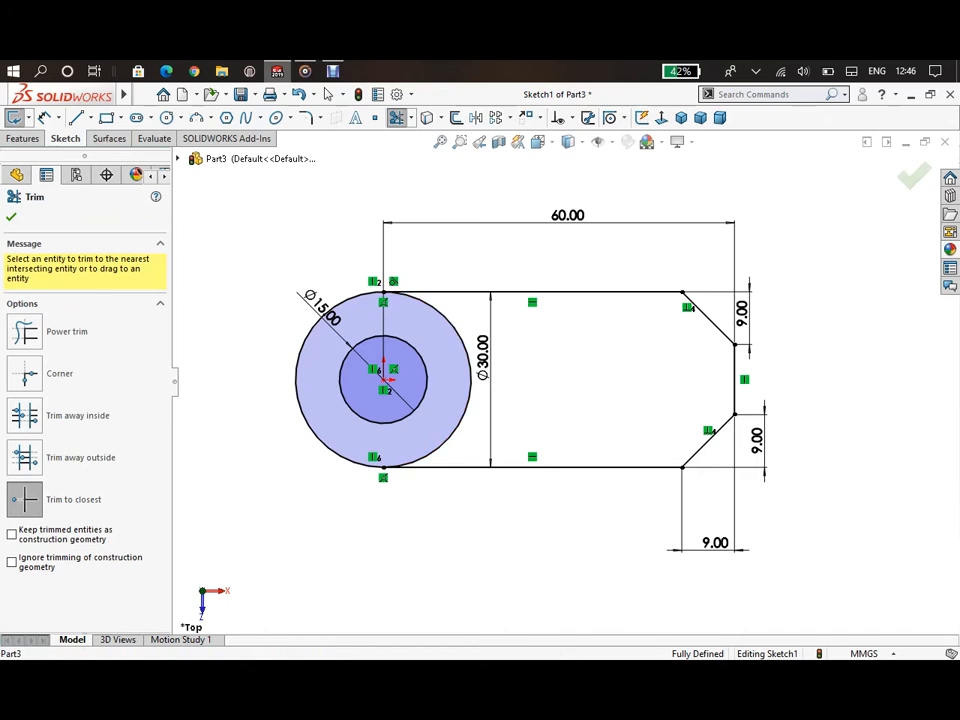
{"action": "left_click", "coordinate": [455, 428]}
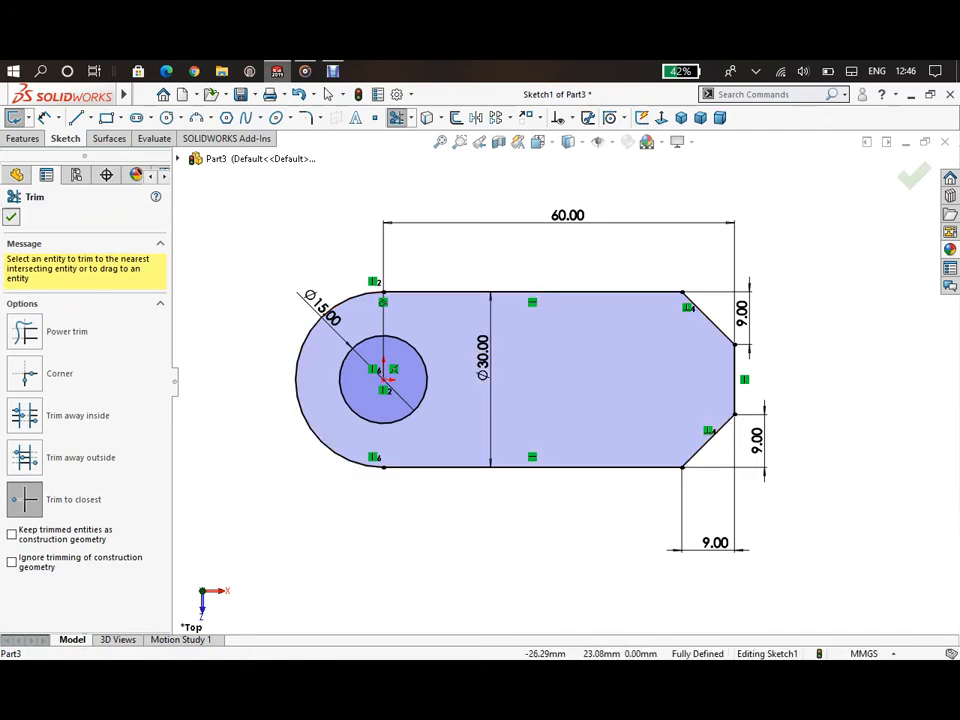
{"action": "left_click", "coordinate": [11, 217]}
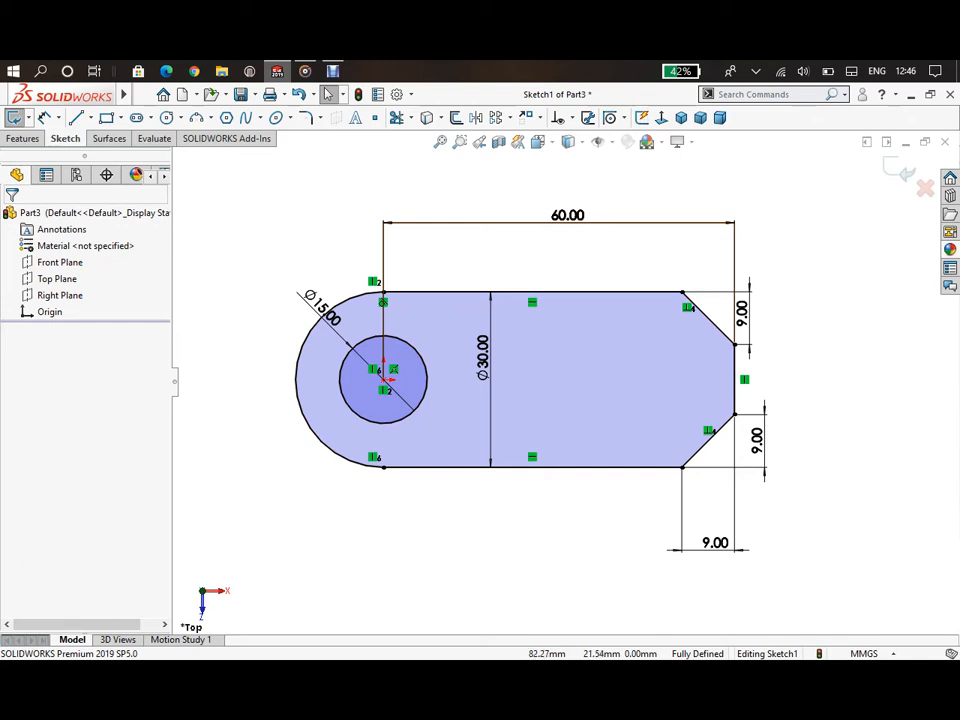
{"action": "left_click", "coordinate": [899, 170]}
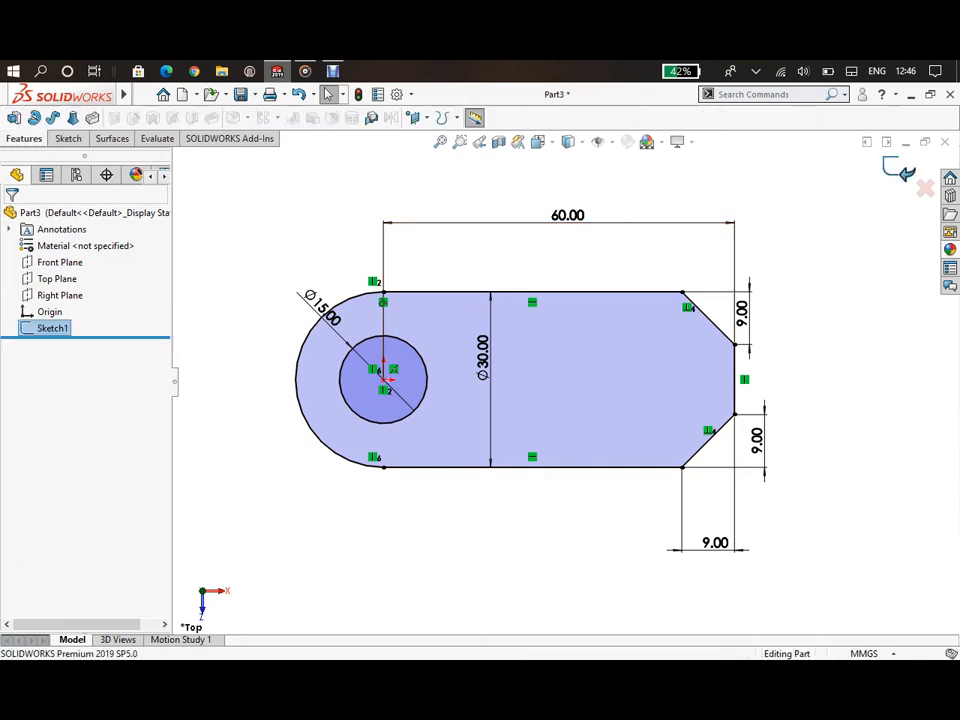
Step: Extrude the trimmed profile as a blind boss 9 mm deep from the sketch plane
{"action": "mouse_move", "coordinate": [560, 400]}
{"action": "middle_mouse_down"}
{"action": "mouse_move", "coordinate": [556, 370]}
{"action": "mouse_move", "coordinate": [505, 295]}
{"action": "mouse_move", "coordinate": [540, 320]}
{"action": "middle_mouse_up"}
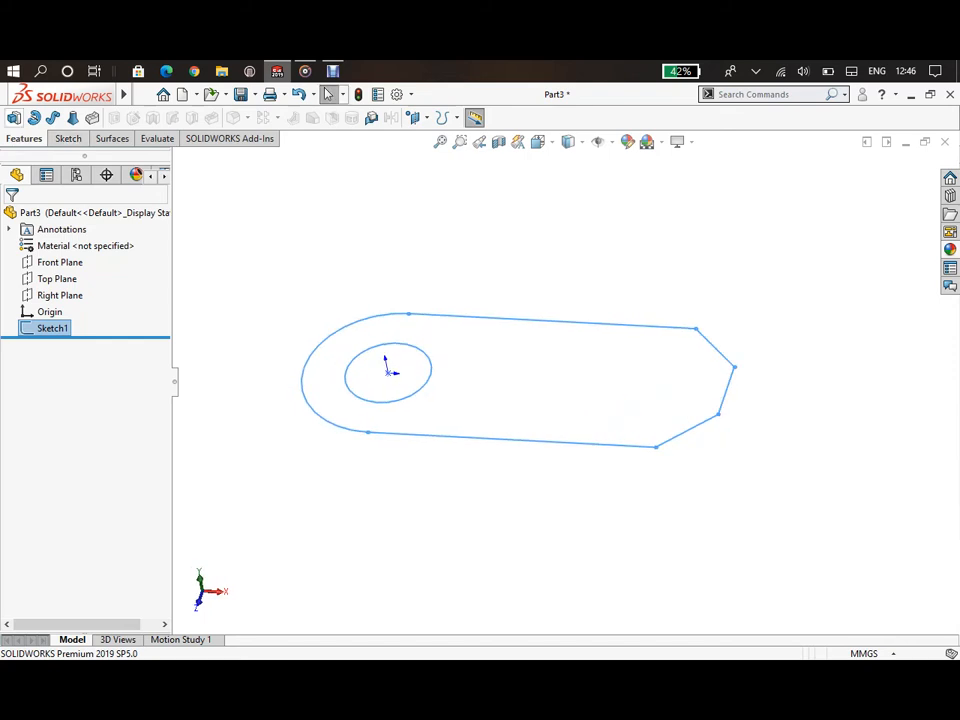
{"action": "left_click", "coordinate": [14, 118]}
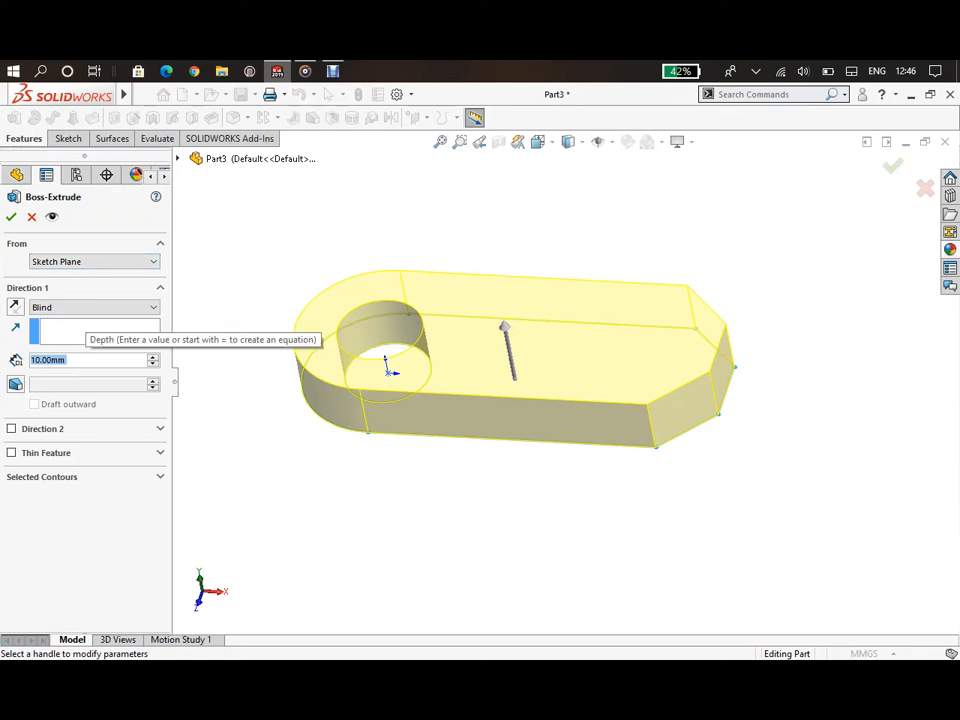
{"action": "type", "text": "9"}
{"action": "key", "text": "Return"}
{"action": "mouse_move", "coordinate": [560, 420]}
{"action": "middle_mouse_down"}
{"action": "mouse_move", "coordinate": [600, 385]}
{"action": "mouse_move", "coordinate": [528, 388]}
{"action": "middle_mouse_up"}
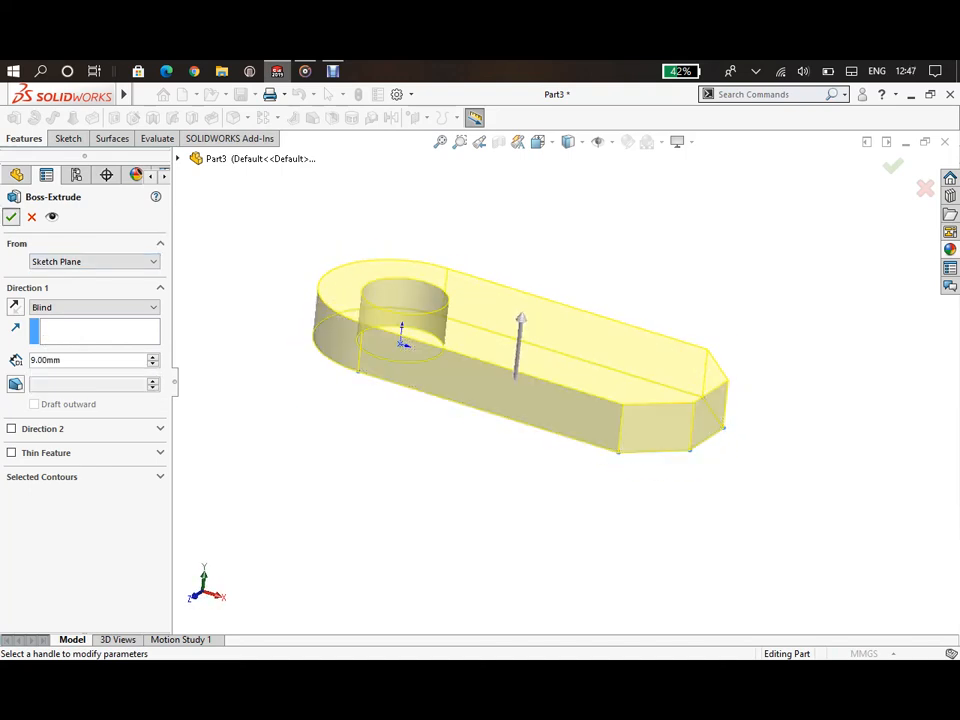
{"action": "left_click", "coordinate": [11, 216]}
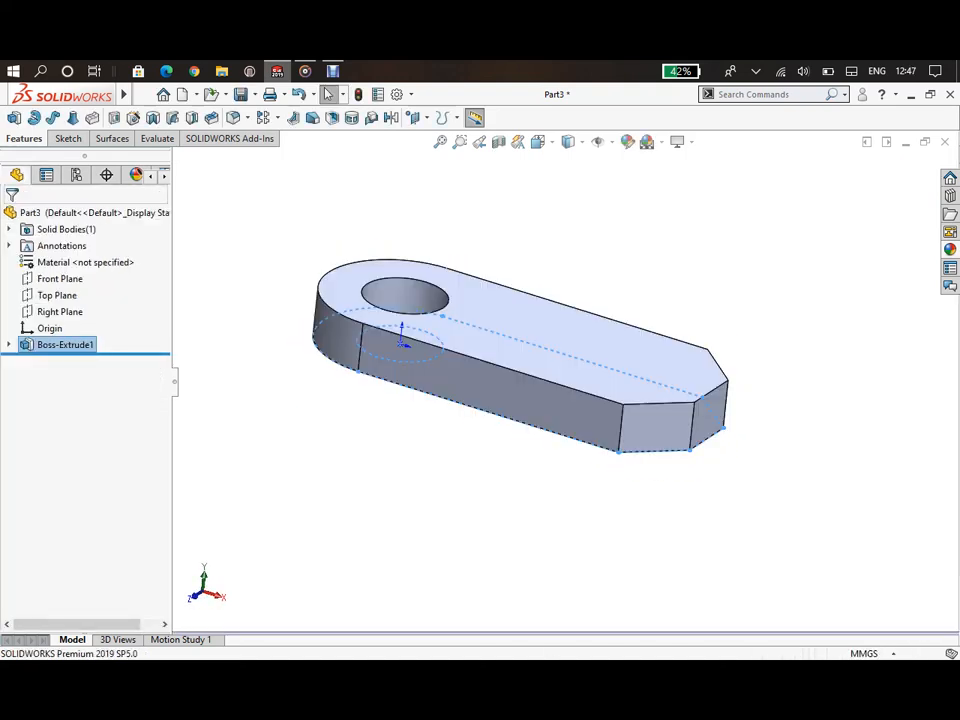
Step: Start a new sketch on the plate's top face and orient the view normal to it
{"action": "middle_click_drag", "start_coordinate": [540, 370], "coordinate": [600, 410]}
{"action": "key", "text": "Escape"}
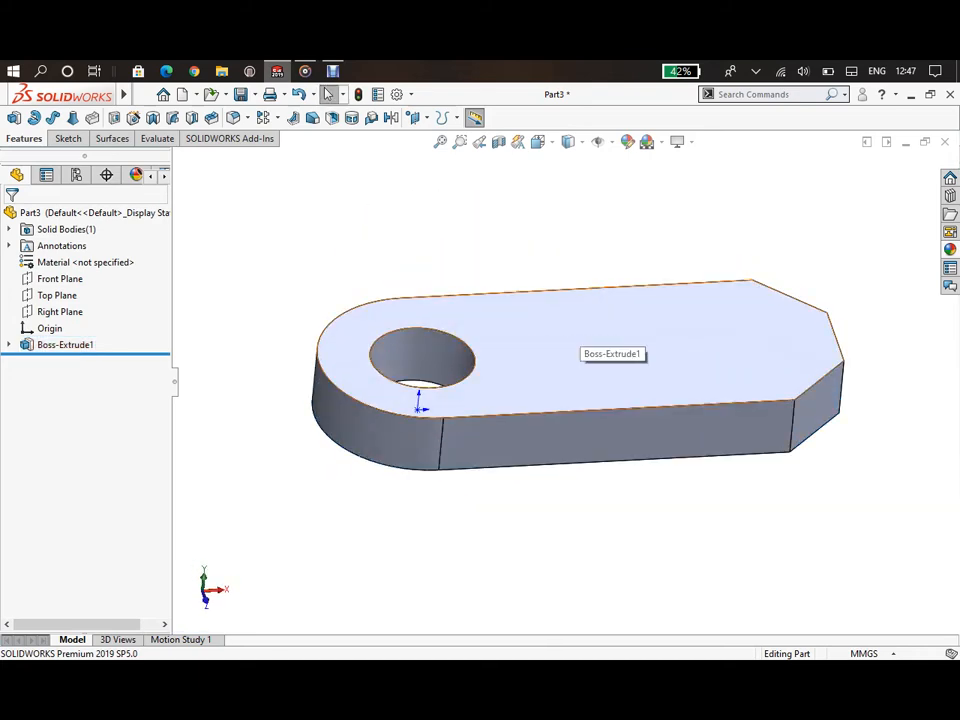
{"action": "left_click", "coordinate": [579, 324]}
{"action": "left_click", "coordinate": [647, 280]}
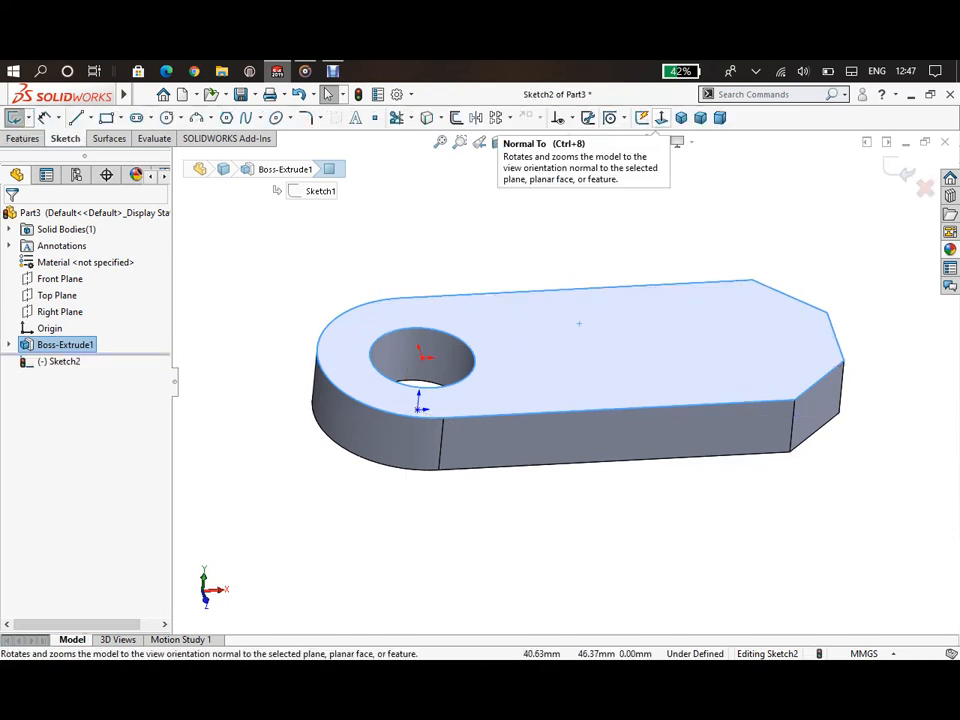
{"action": "left_click", "coordinate": [661, 117]}
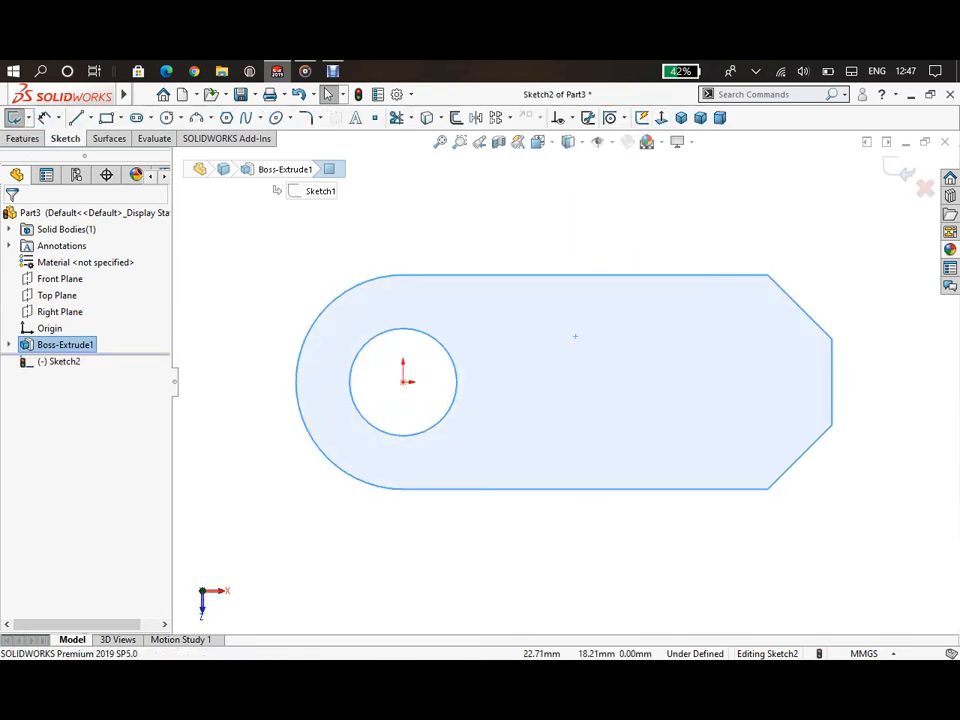
{"action": "scroll", "coordinate": [560, 367], "scroll_direction": "down", "scroll_amount": 2}
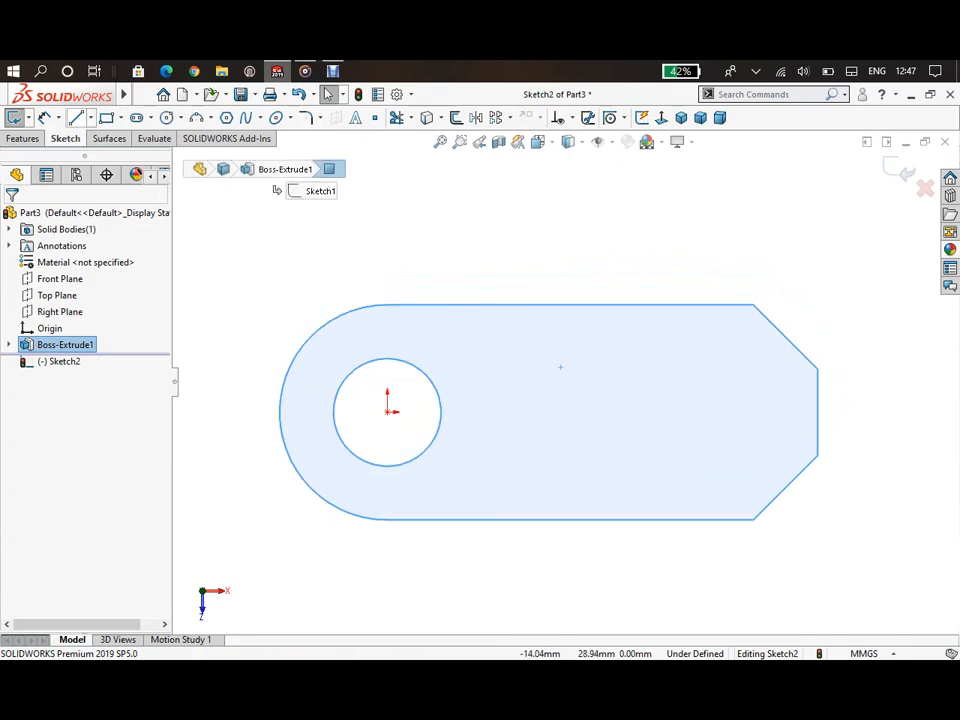
Step: Sketch a closed outline over the plate's rounded end, with a tangent arc, two edge lines and a vertical line about 20 mm from the origin
{"action": "left_click", "coordinate": [76, 118]}
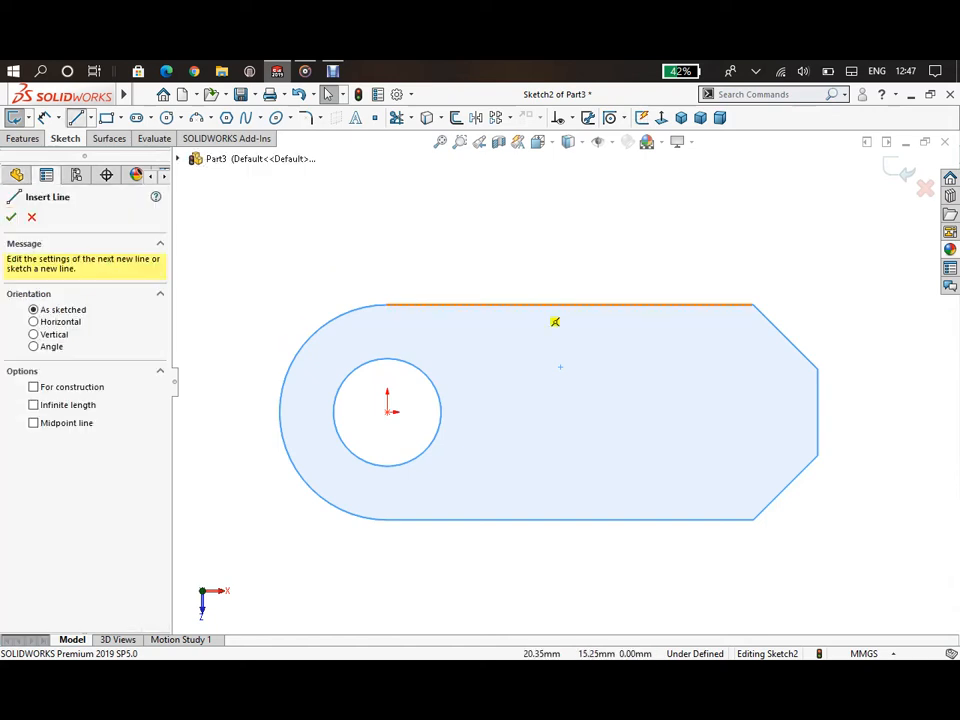
{"action": "left_click", "coordinate": [567, 304]}
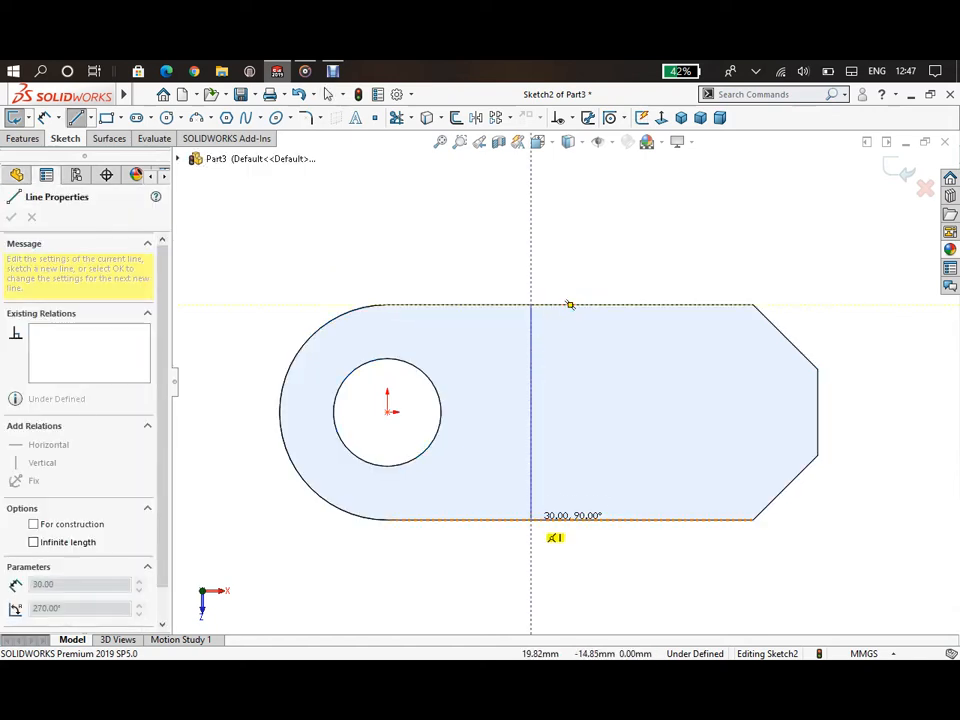
{"action": "left_click", "coordinate": [531, 520]}
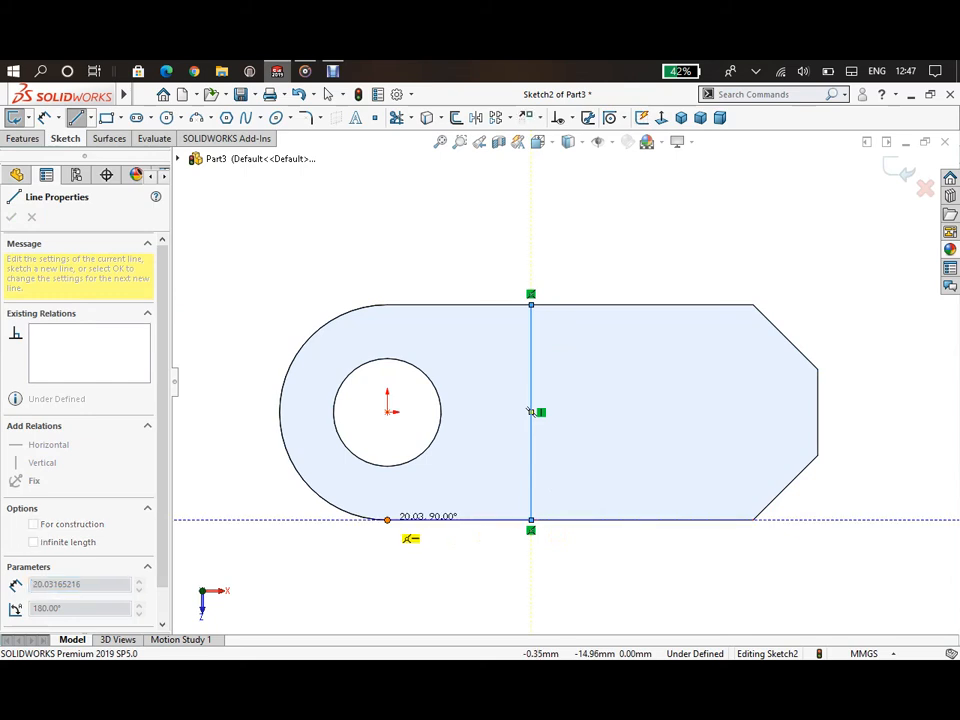
{"action": "left_click", "coordinate": [387, 520]}
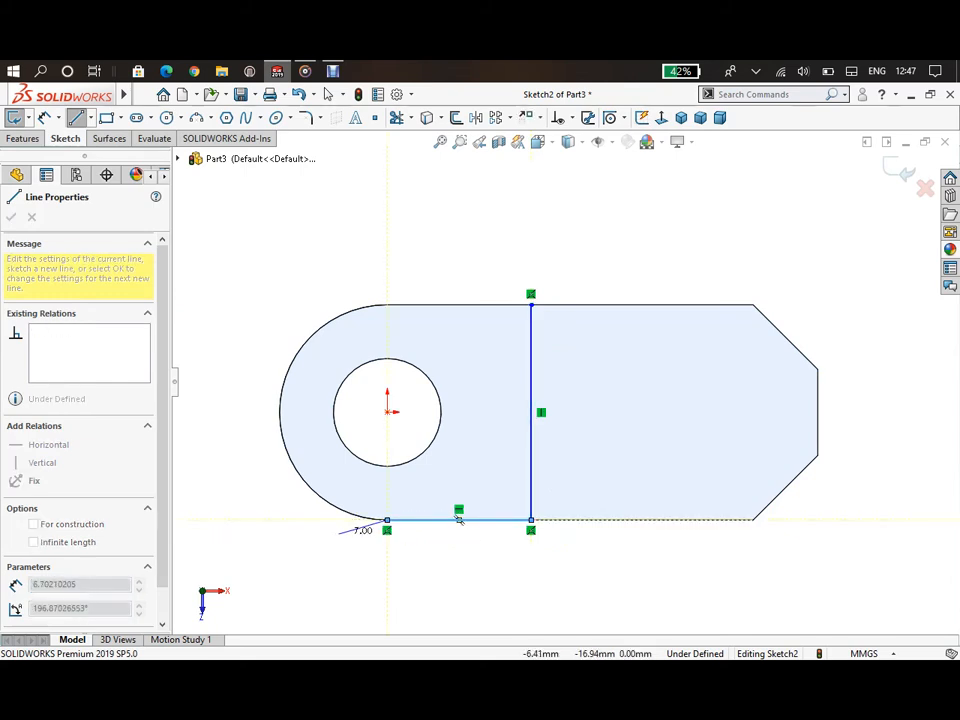
{"action": "left_click", "coordinate": [387, 520]}
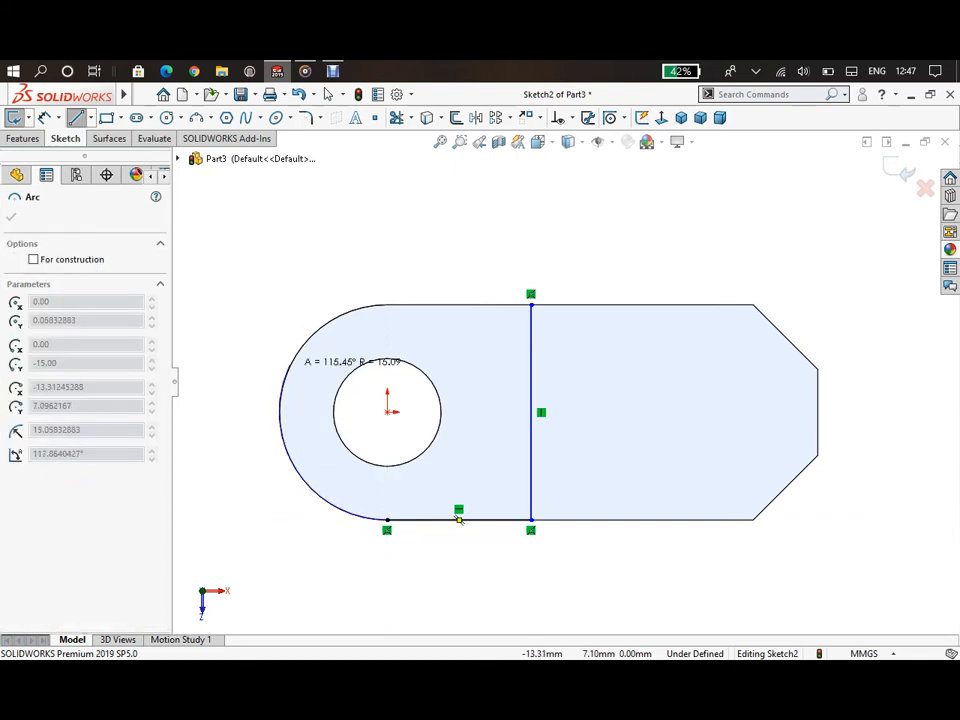
{"action": "left_click", "coordinate": [409, 322]}
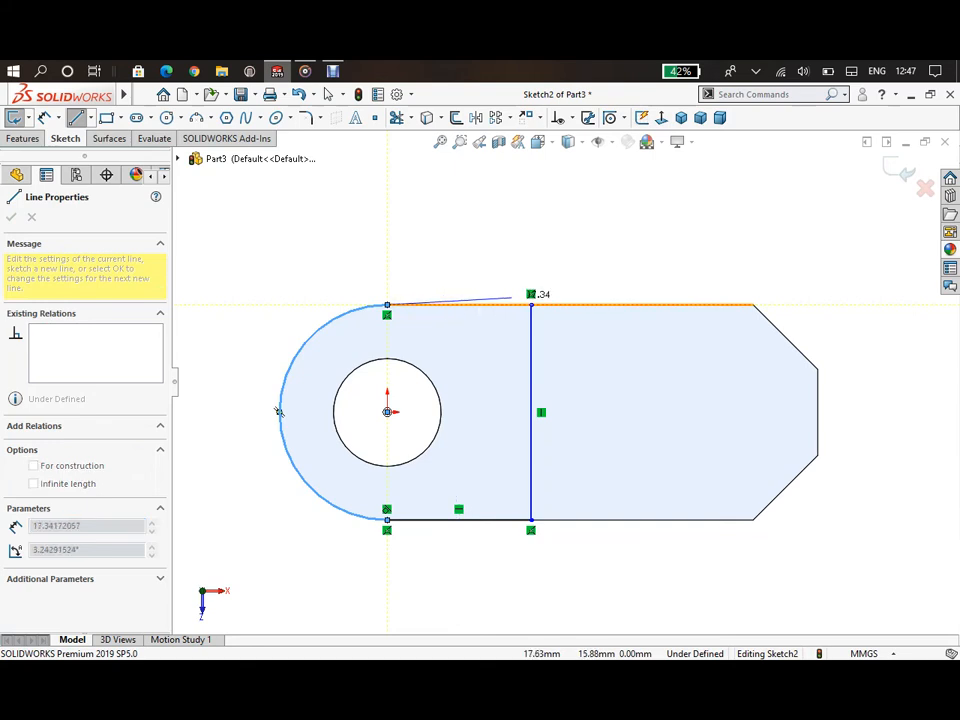
{"action": "left_click", "coordinate": [531, 304]}
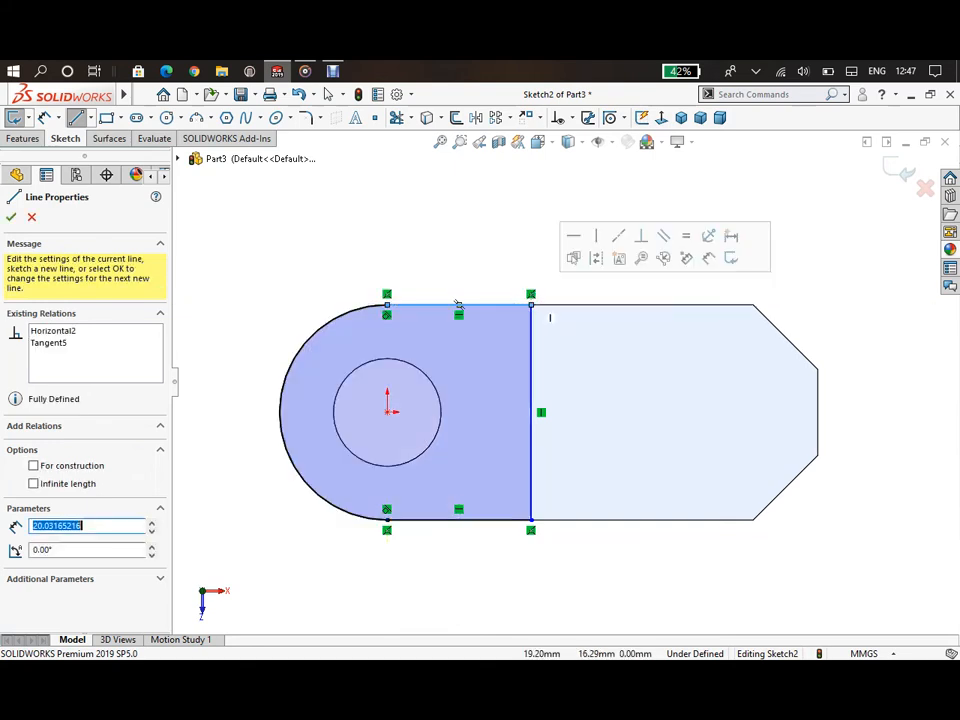
{"action": "left_click", "coordinate": [11, 216]}
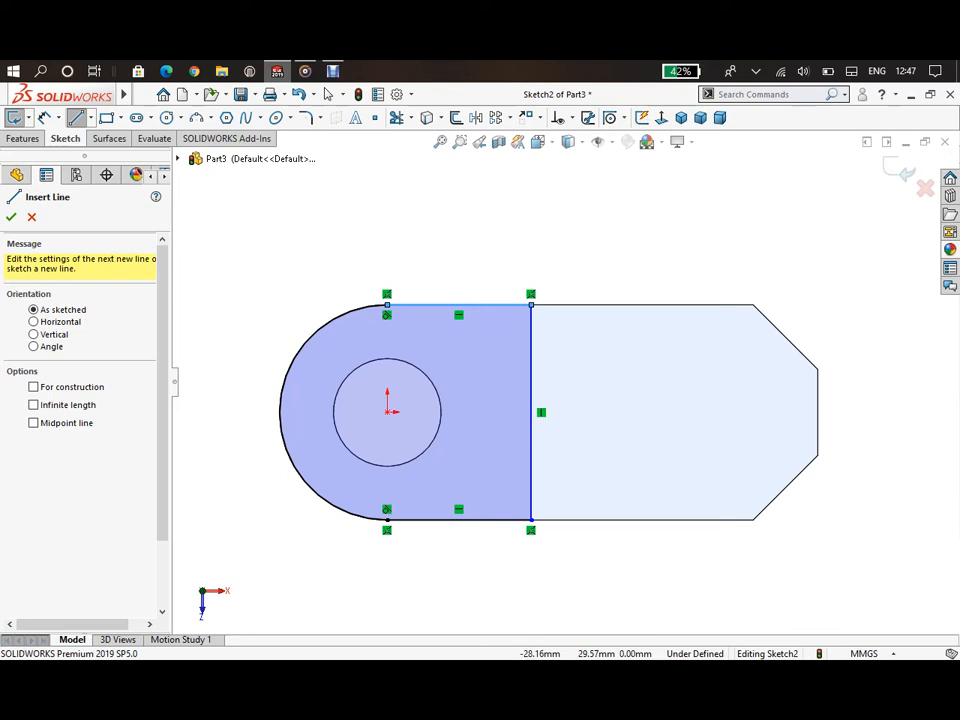
{"action": "left_click", "coordinate": [328, 94]}
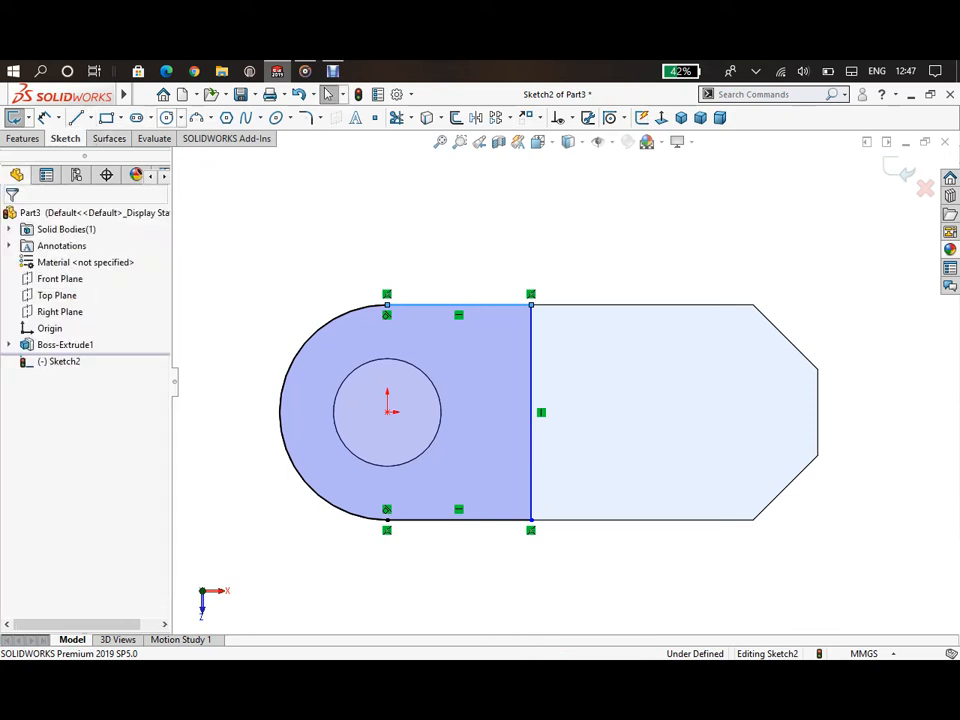
Step: Sketch a circle centred on the origin over the hole's edge and set its diameter to 15 mm
{"action": "left_click", "coordinate": [167, 117]}
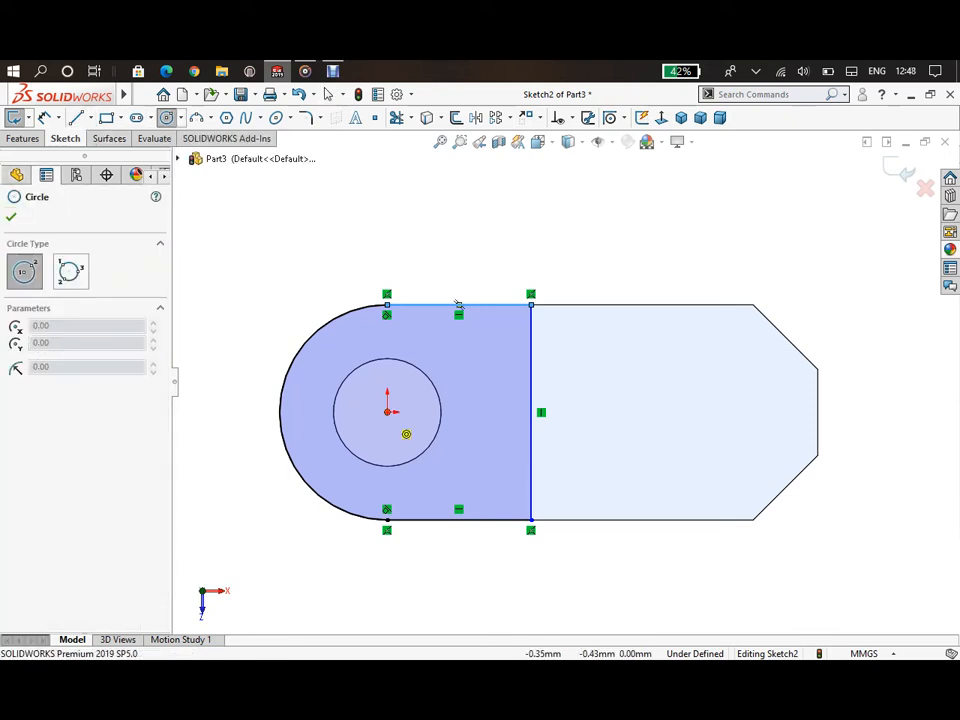
{"action": "left_click", "coordinate": [387, 411]}
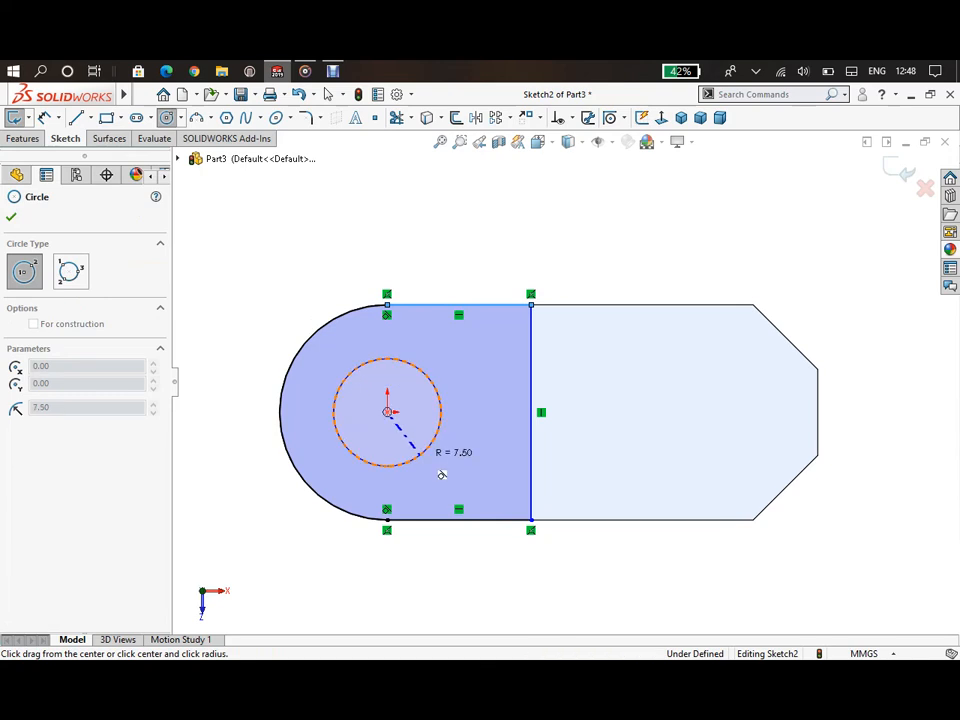
{"action": "left_click", "coordinate": [442, 474]}
{"action": "left_click", "coordinate": [328, 94]}
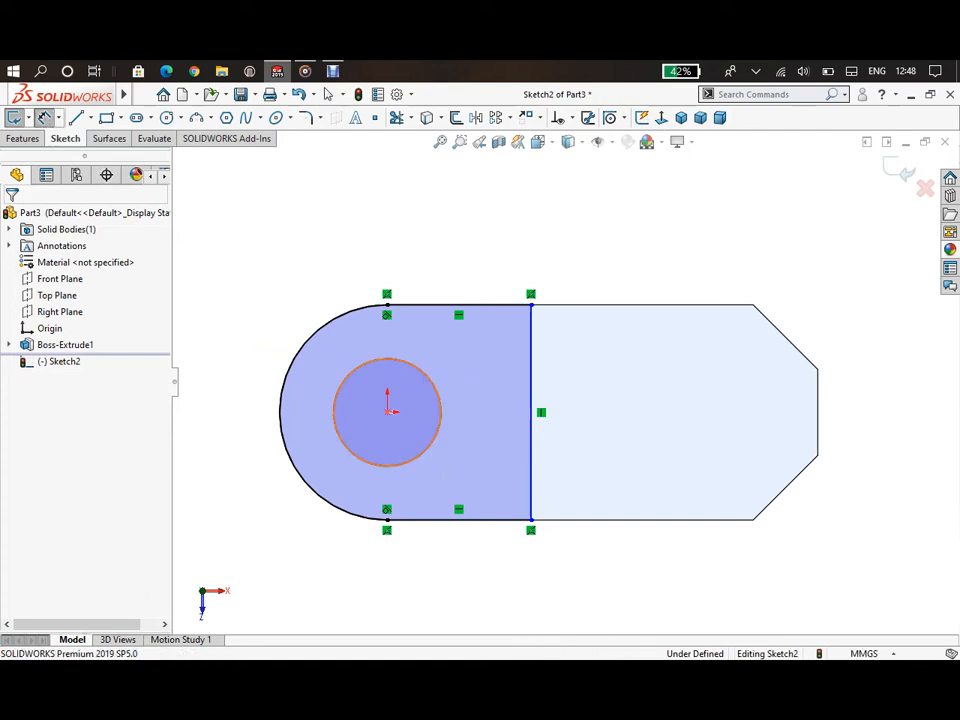
{"action": "left_click", "coordinate": [349, 373]}
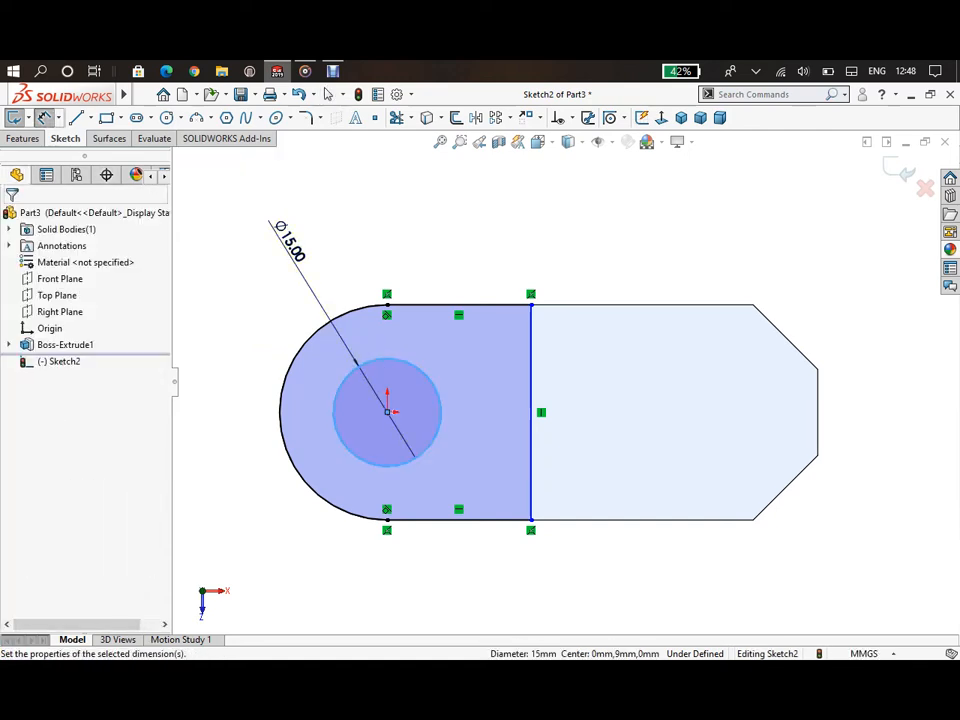
{"action": "left_click", "coordinate": [285, 245]}
{"action": "type", "text": "15"}
{"action": "key", "text": "Return"}
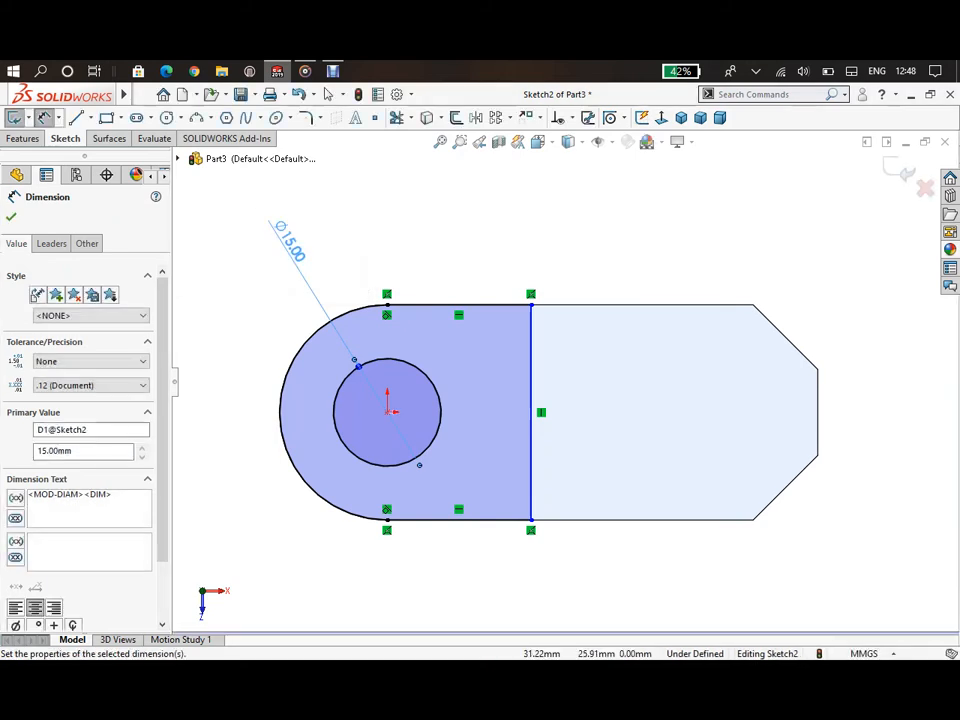
Step: Dimension the distance from the origin to the vertical line as 18 mm and exit the sketch
{"action": "left_click", "coordinate": [531, 411]}
{"action": "left_click", "coordinate": [388, 411]}
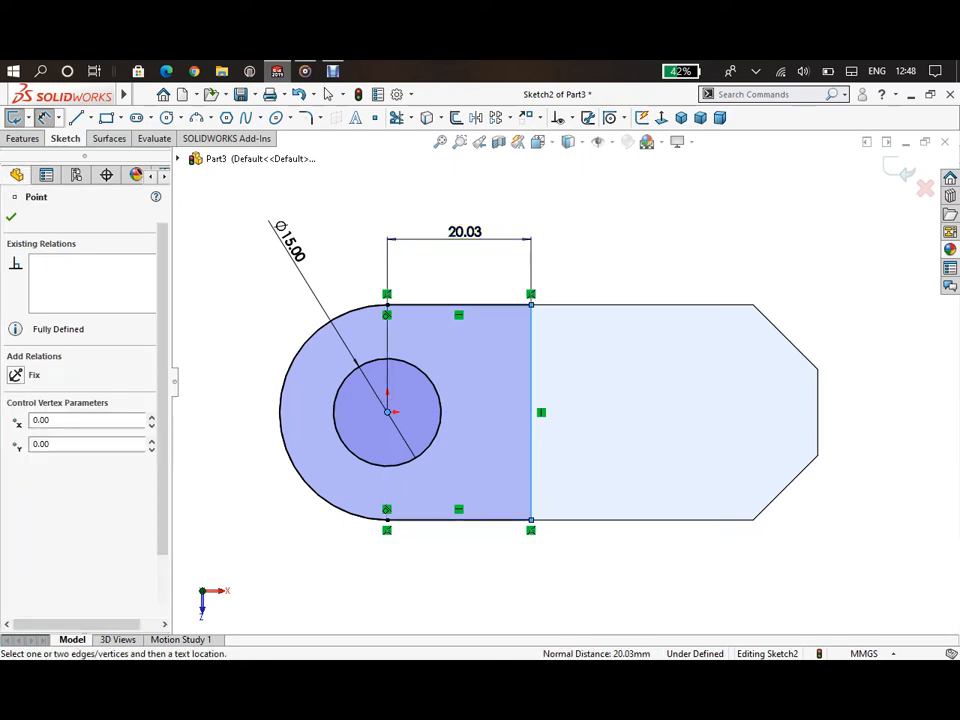
{"action": "left_click", "coordinate": [462, 241]}
{"action": "type", "text": "18"}
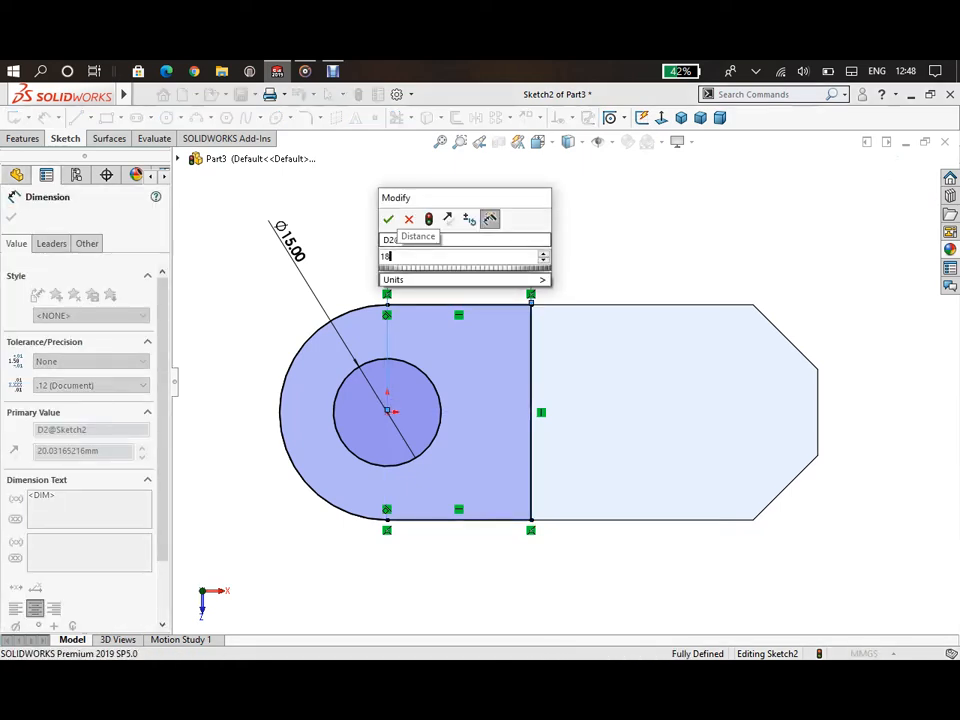
{"action": "key", "text": "Return"}
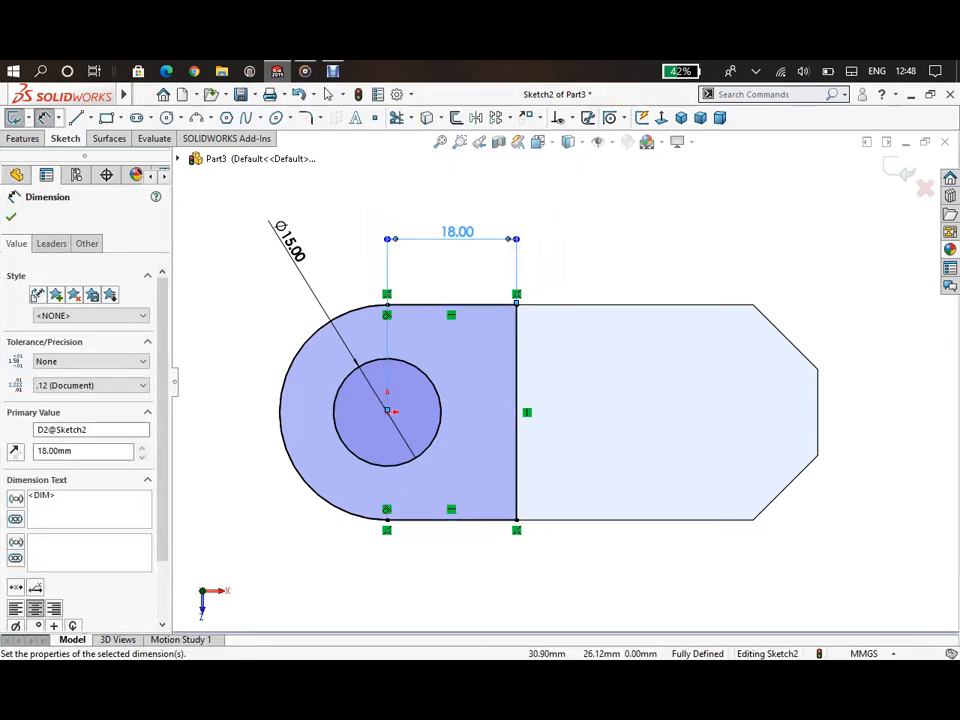
{"action": "key", "text": "Escape"}
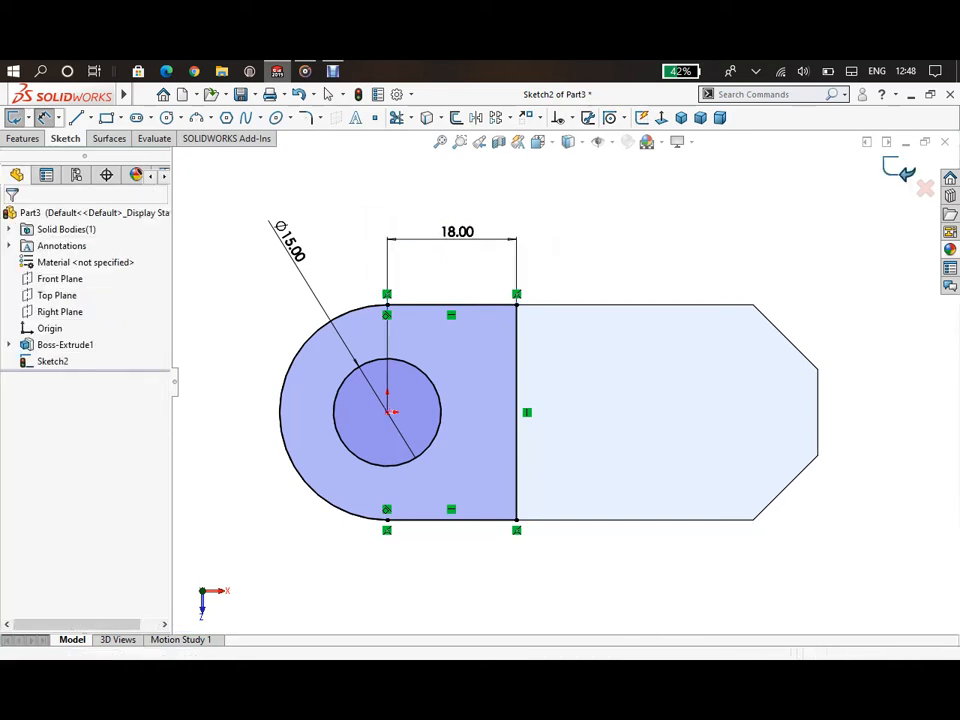
{"action": "left_click", "coordinate": [898, 170]}
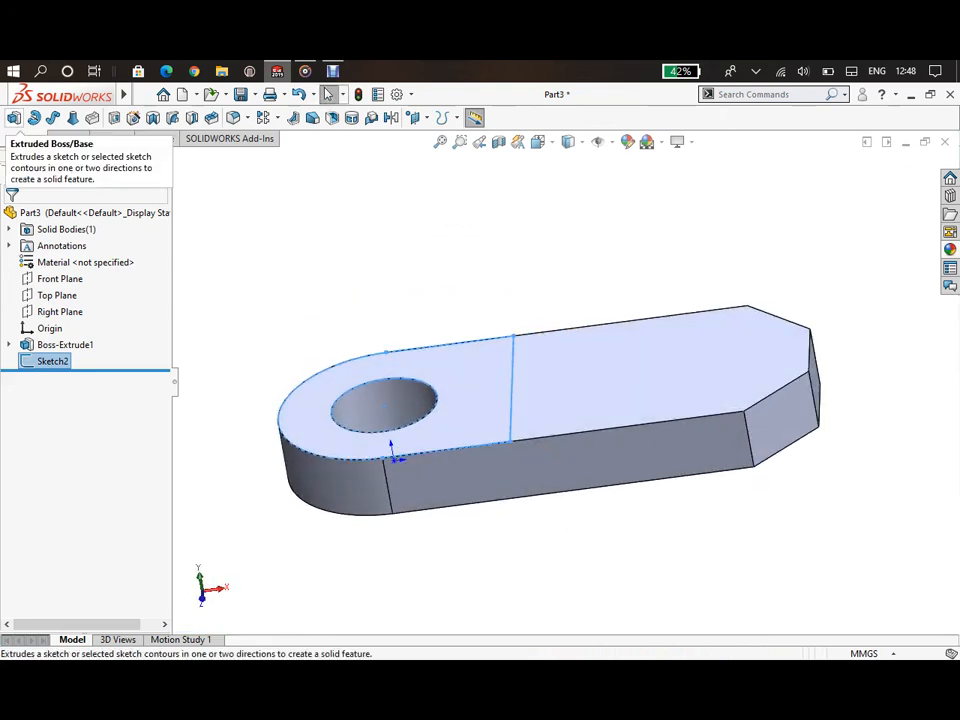
Step: Extrude the rounded profile with its hole as a blind boss 21 mm high, merged with the plate
{"action": "left_click", "coordinate": [13, 117]}
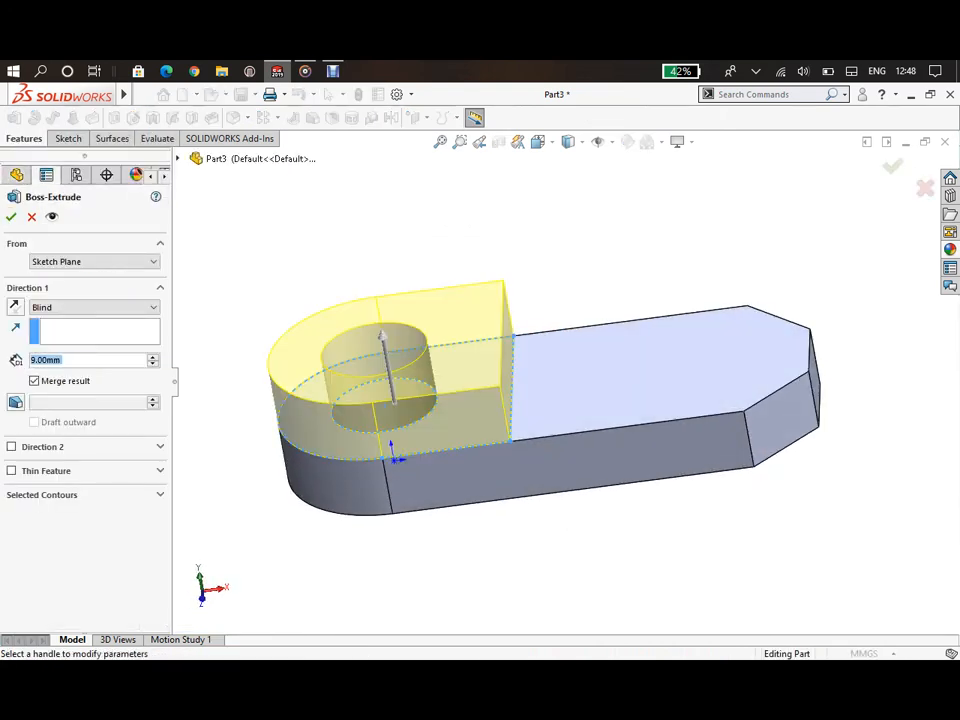
{"action": "type", "text": "21"}
{"action": "key", "text": "Return"}
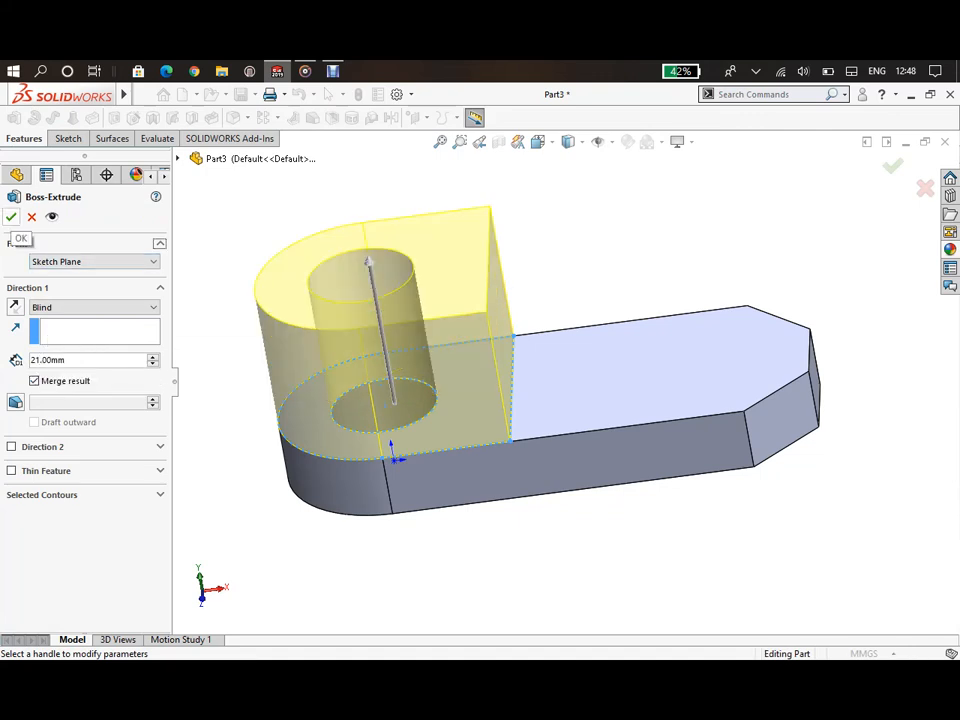
{"action": "left_click", "coordinate": [11, 217]}
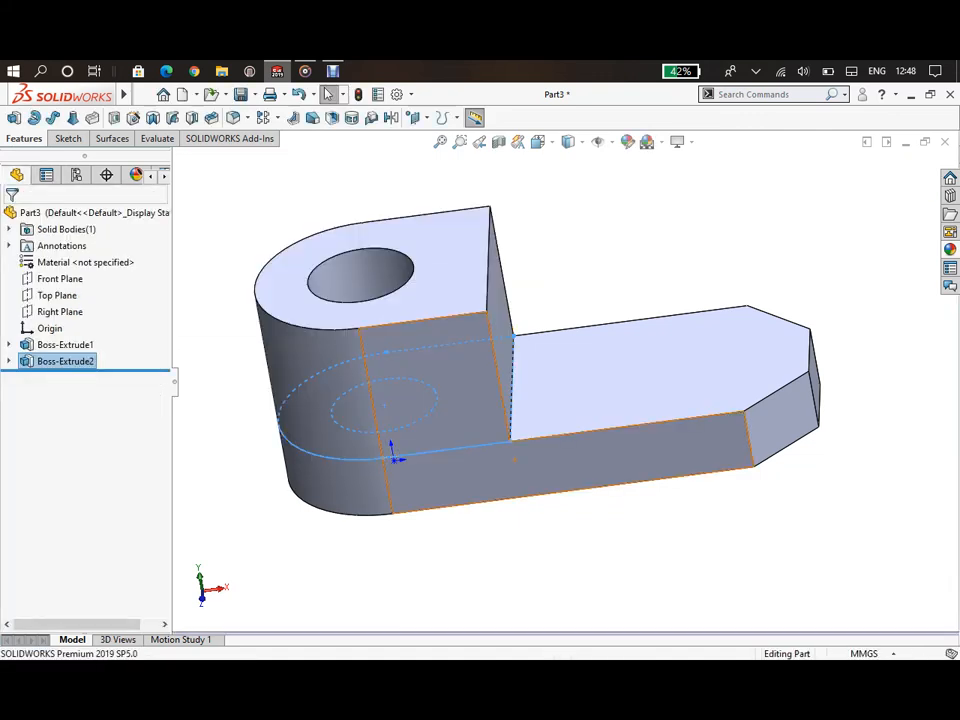
Step: Start a new sketch on the Front Plane and orient the view normal to it
{"action": "middle_click_drag", "start_coordinate": [540, 458], "coordinate": [400, 395]}
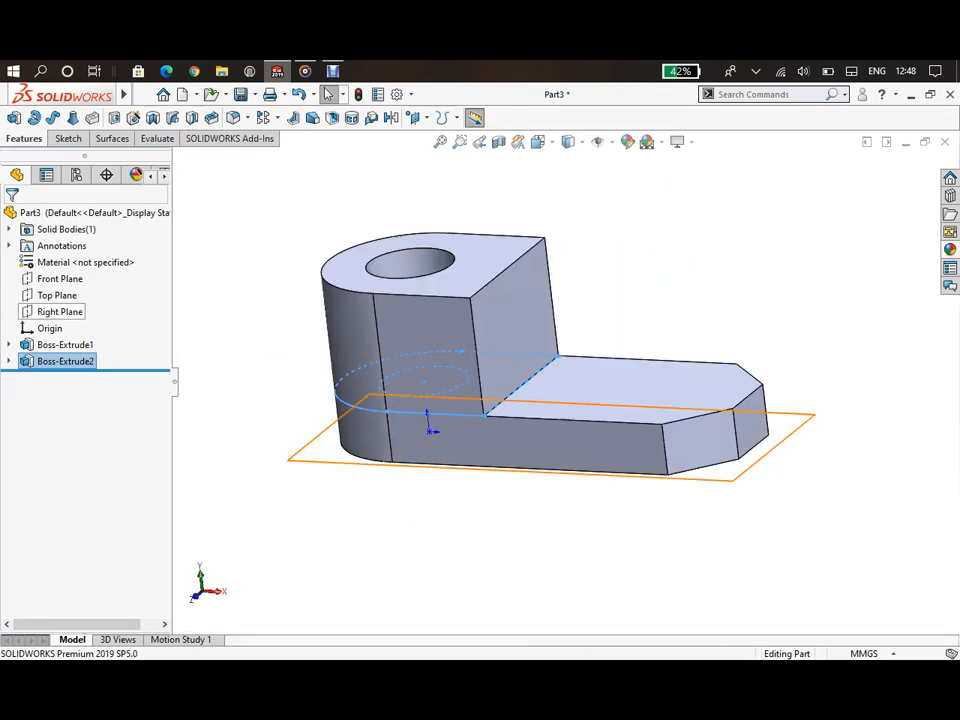
{"action": "left_click", "coordinate": [60, 278]}
{"action": "left_click", "coordinate": [54, 253]}
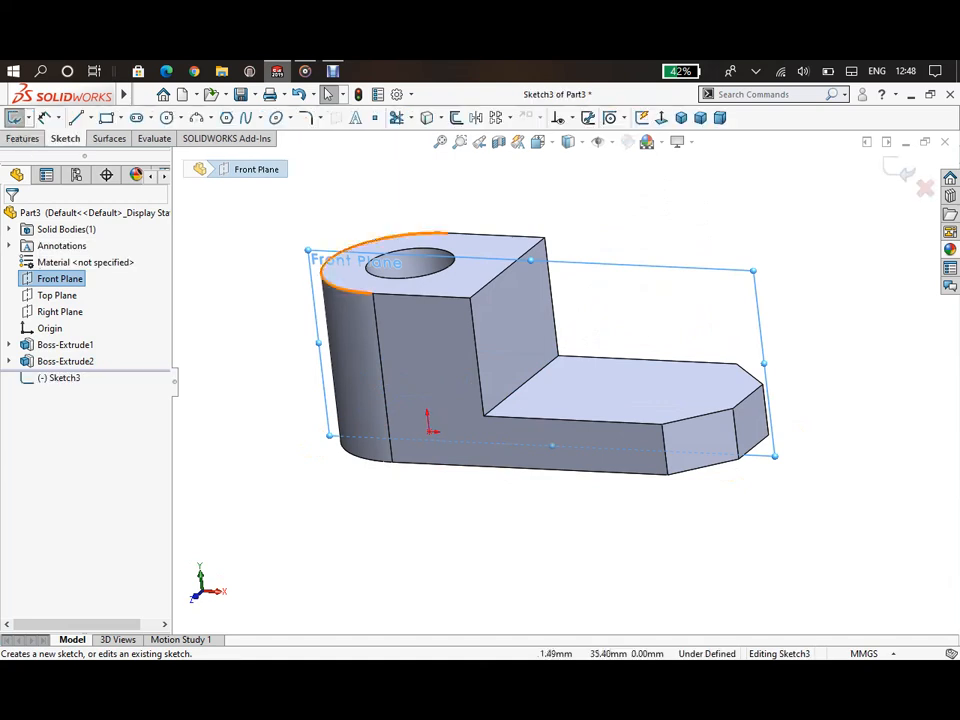
{"action": "left_click", "coordinate": [661, 118]}
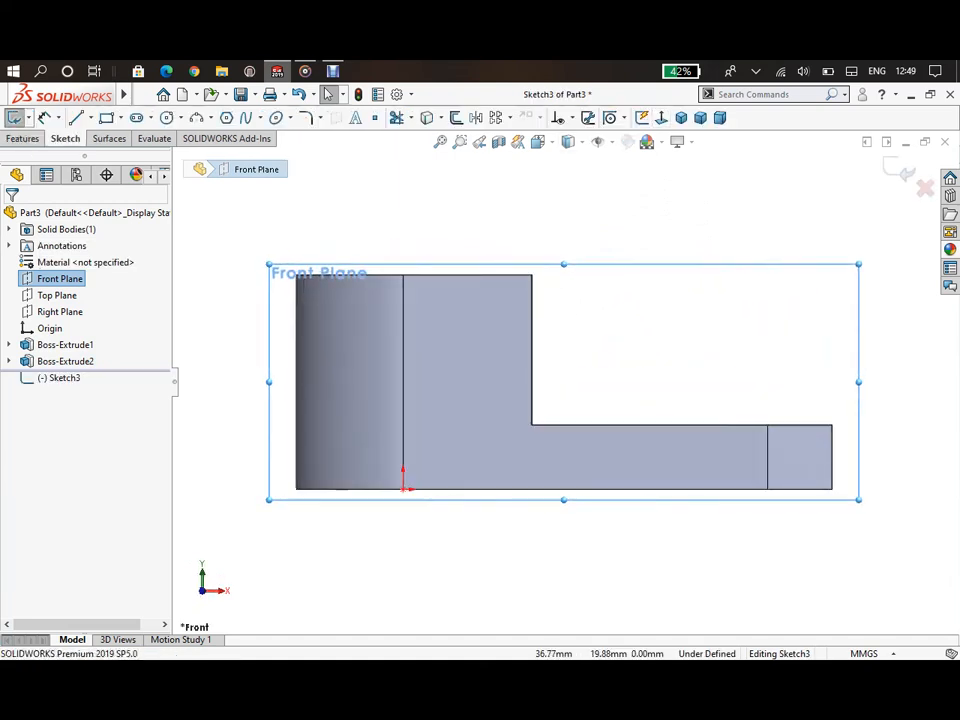
{"action": "scroll", "coordinate": [690, 335], "scroll_direction": "up", "scroll_amount": 1}
{"action": "scroll", "coordinate": [690, 335], "scroll_direction": "down", "scroll_amount": 1}
{"action": "scroll", "coordinate": [690, 335], "scroll_direction": "up", "scroll_amount": 1}
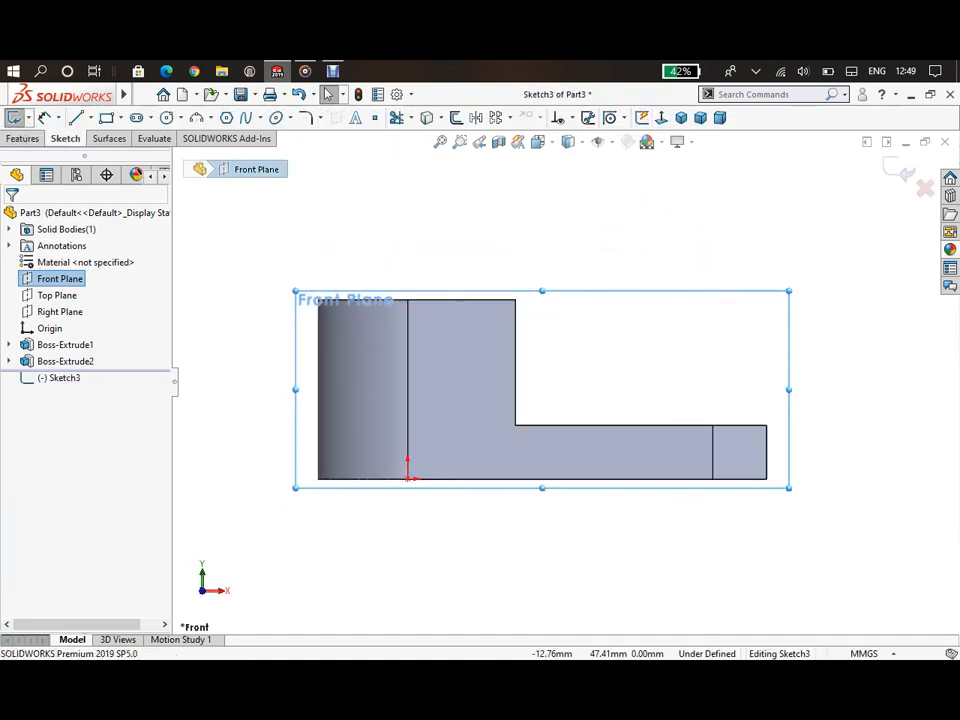
Step: Sketch a closed triangle from the raised block's top corner to the plate's far top corner and the inner corner, and exit the sketch
{"action": "key", "text": "l"}
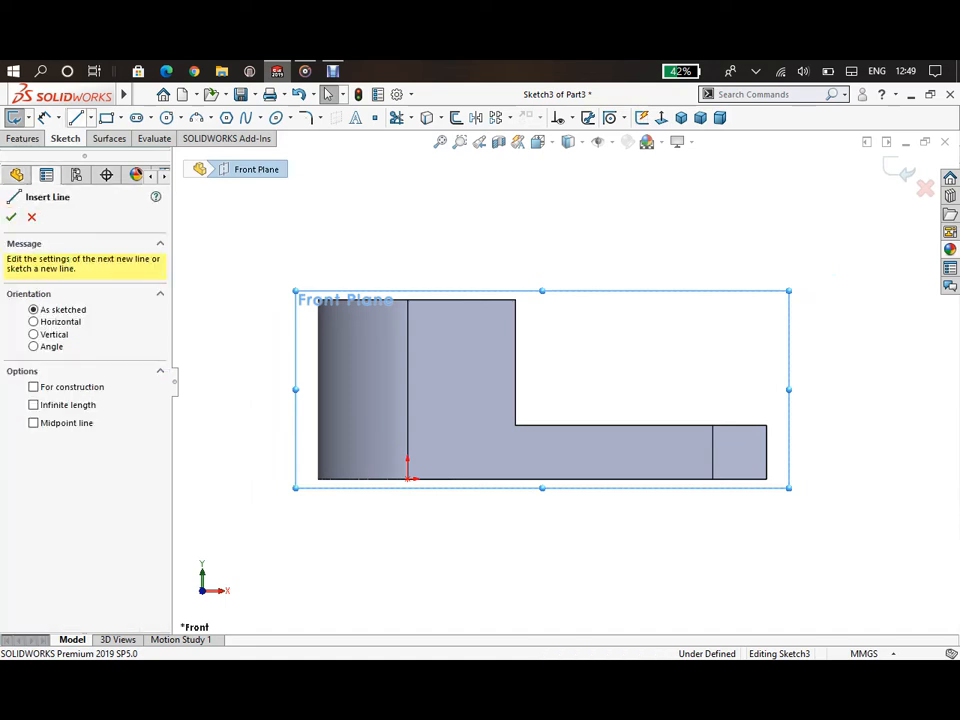
{"action": "left_click", "coordinate": [516, 300]}
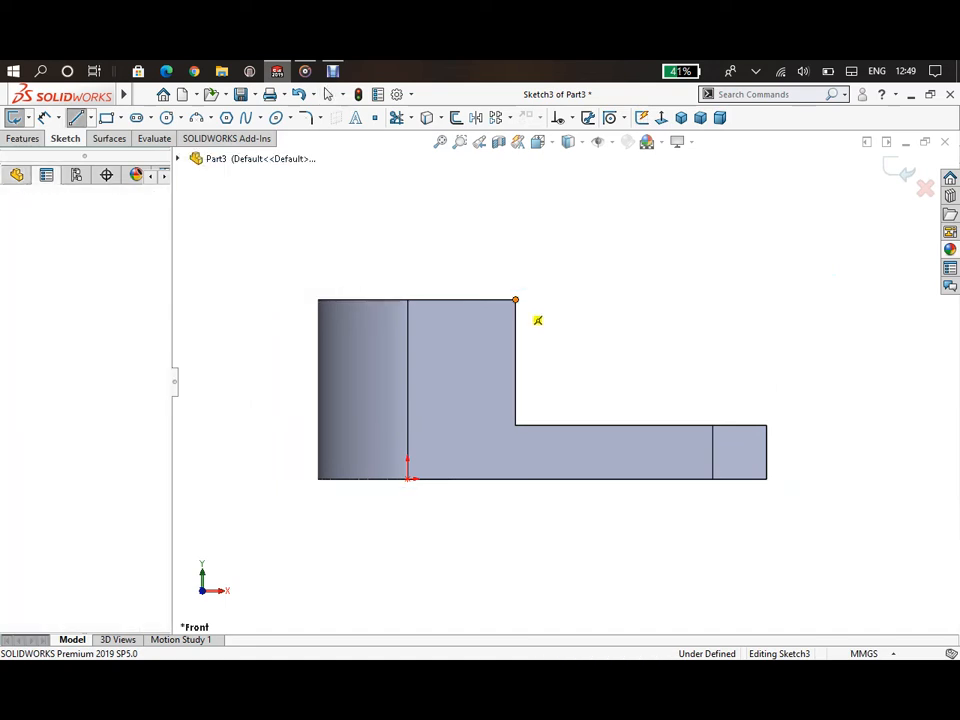
{"action": "left_click", "coordinate": [767, 425]}
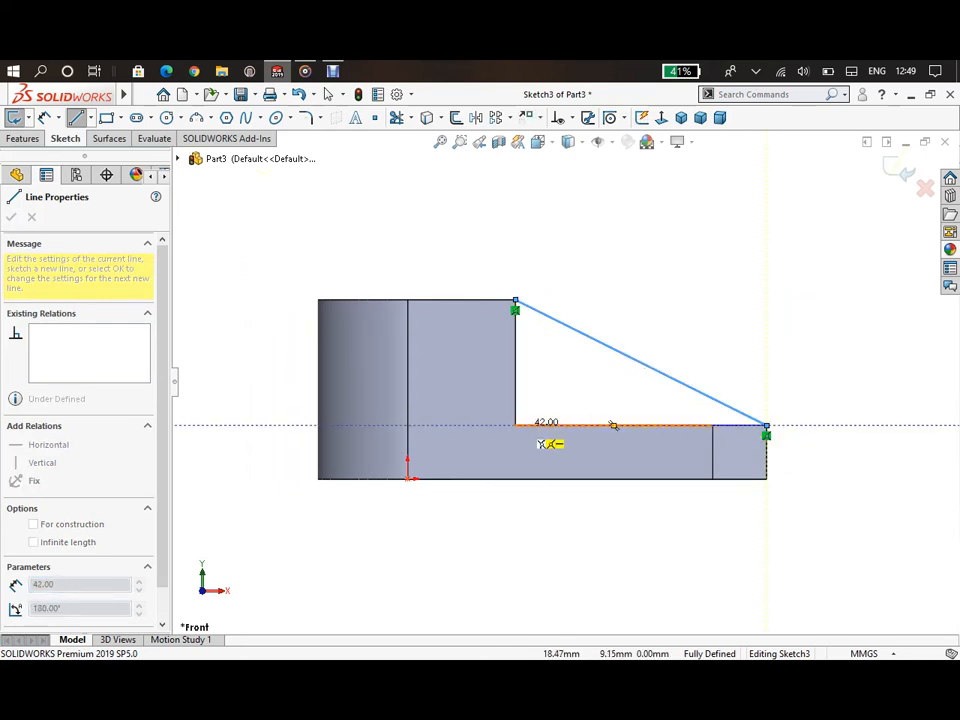
{"action": "left_click", "coordinate": [515, 425]}
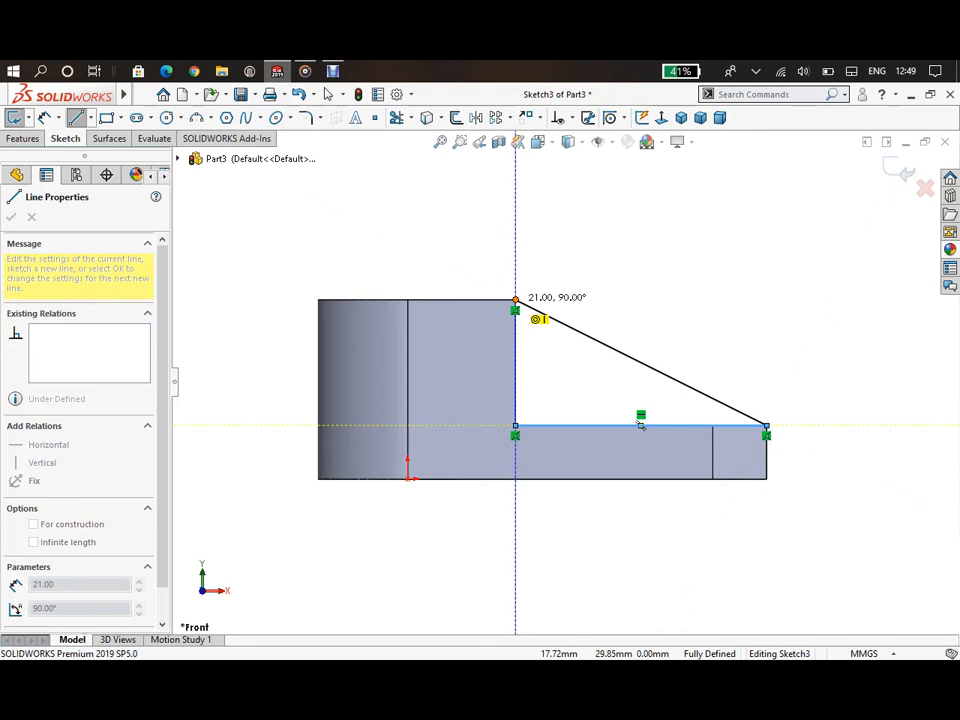
{"action": "left_click", "coordinate": [515, 299]}
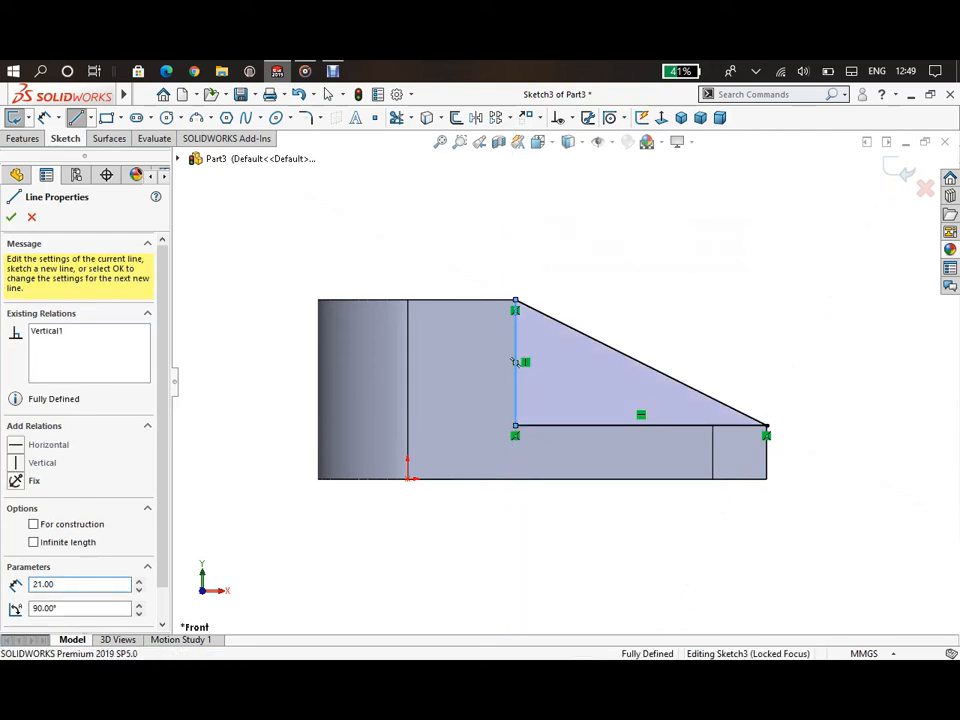
{"action": "right_click_drag", "start_coordinate": [844, 403], "coordinate": [845, 338]}
{"action": "left_click", "coordinate": [898, 171]}
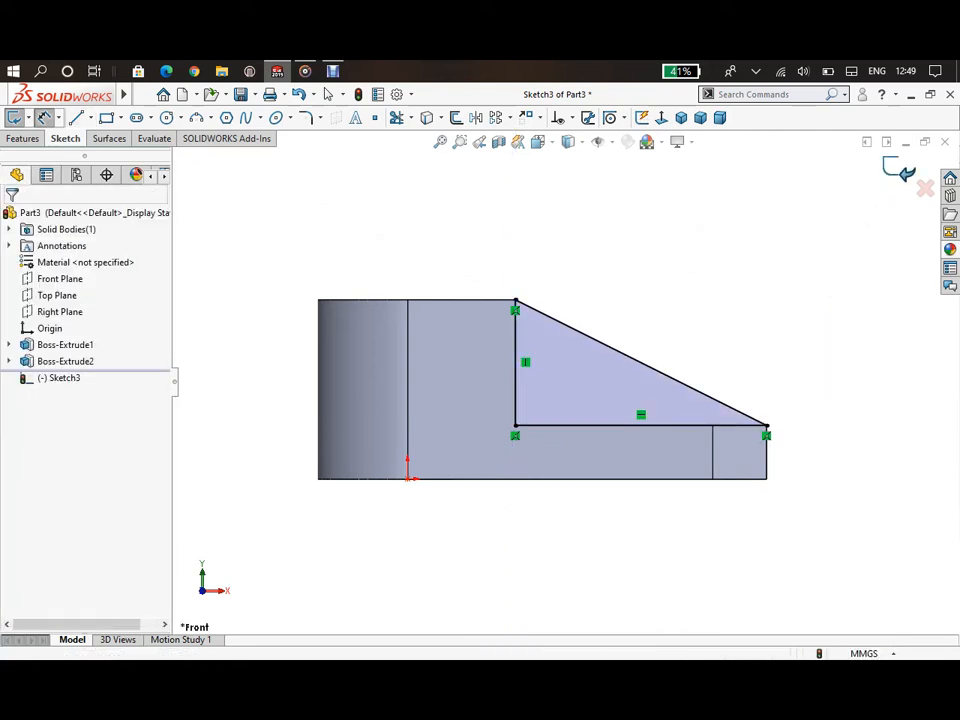
Step: Extrude the triangular sketch 7 mm as a Mid Plane boss, merged with the block and plate
{"action": "scroll", "coordinate": [562, 383], "scroll_direction": "up", "scroll_amount": 2}
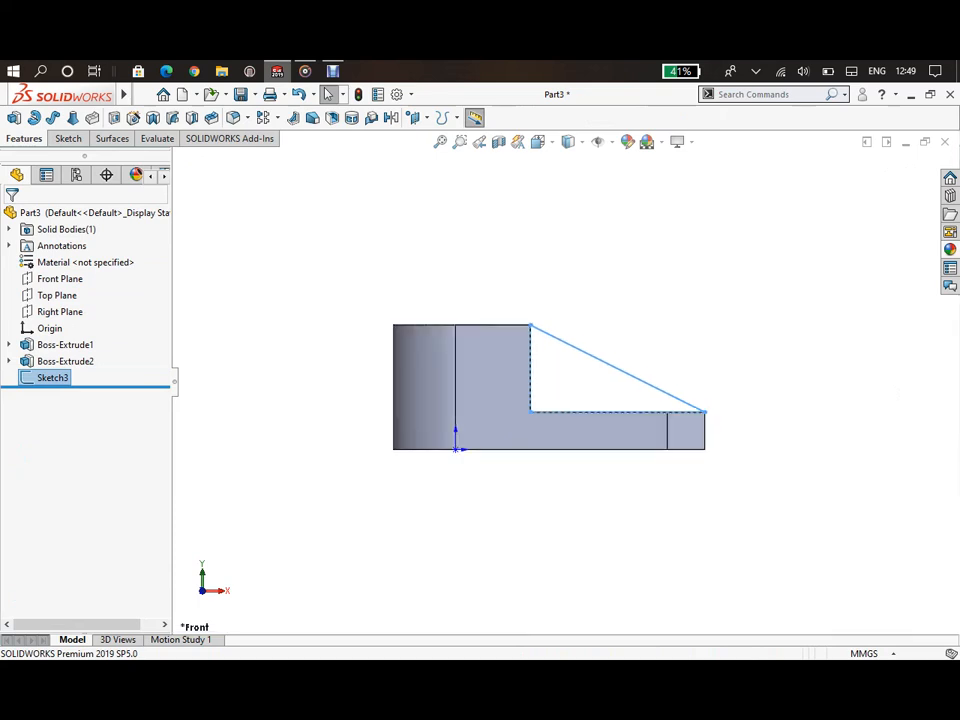
{"action": "middle_click_drag", "start_coordinate": [640, 380], "coordinate": [575, 418]}
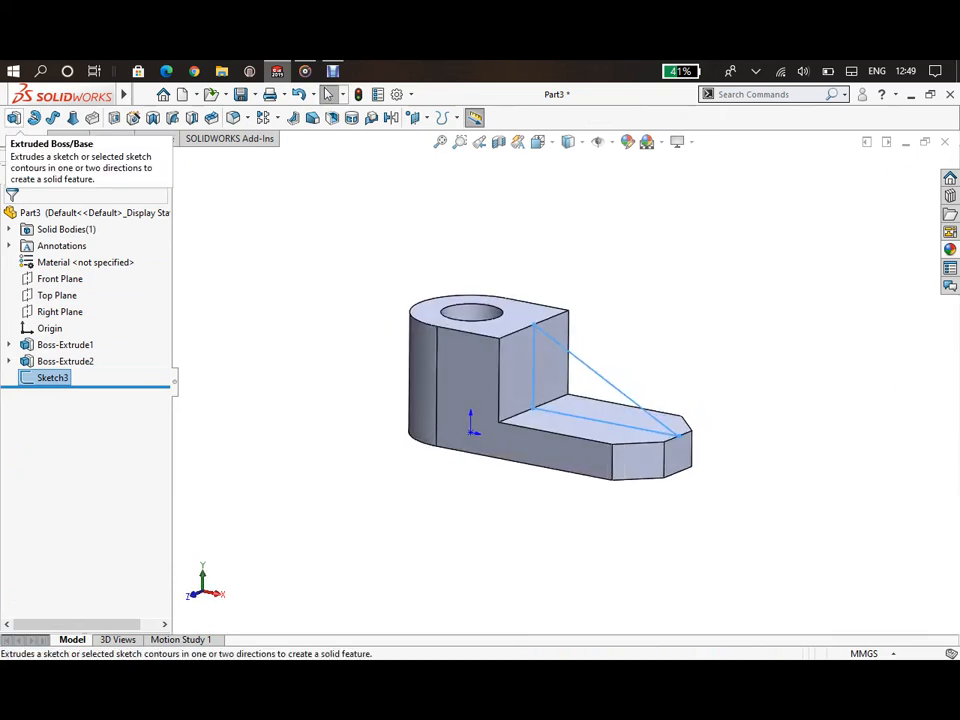
{"action": "left_click", "coordinate": [14, 118]}
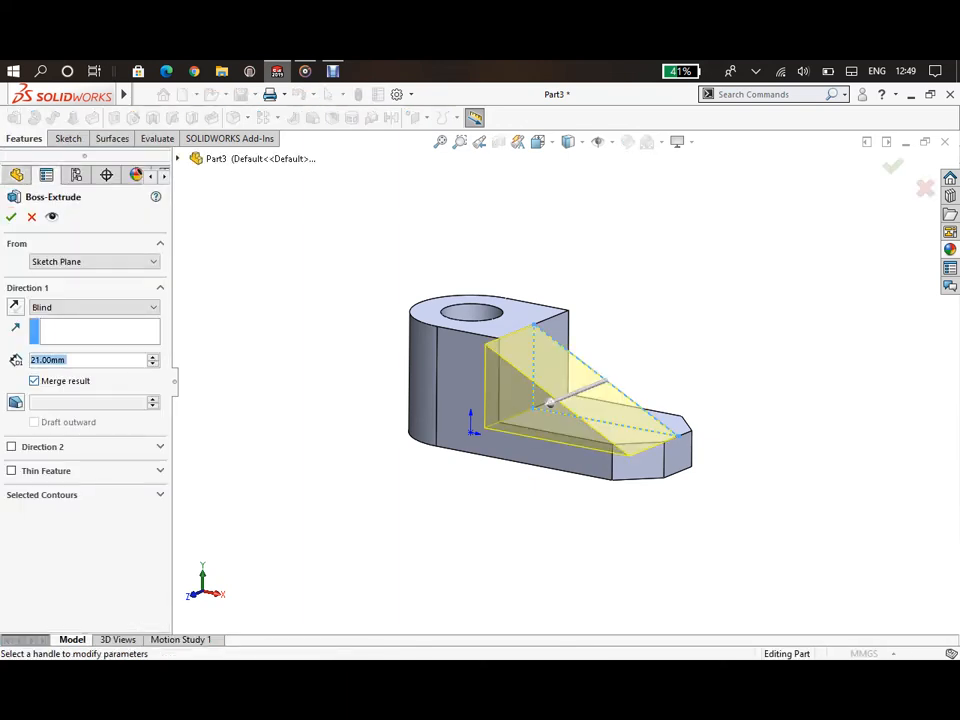
{"action": "type", "text": "7"}
{"action": "key", "text": "Return"}
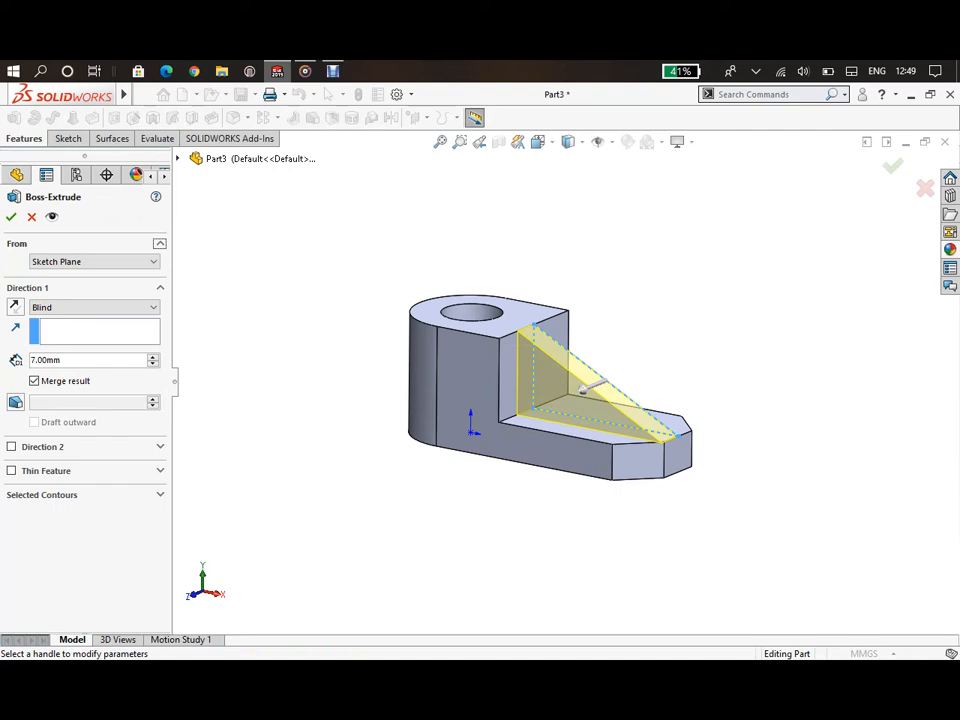
{"action": "middle_click_drag", "start_coordinate": [560, 420], "coordinate": [500, 455]}
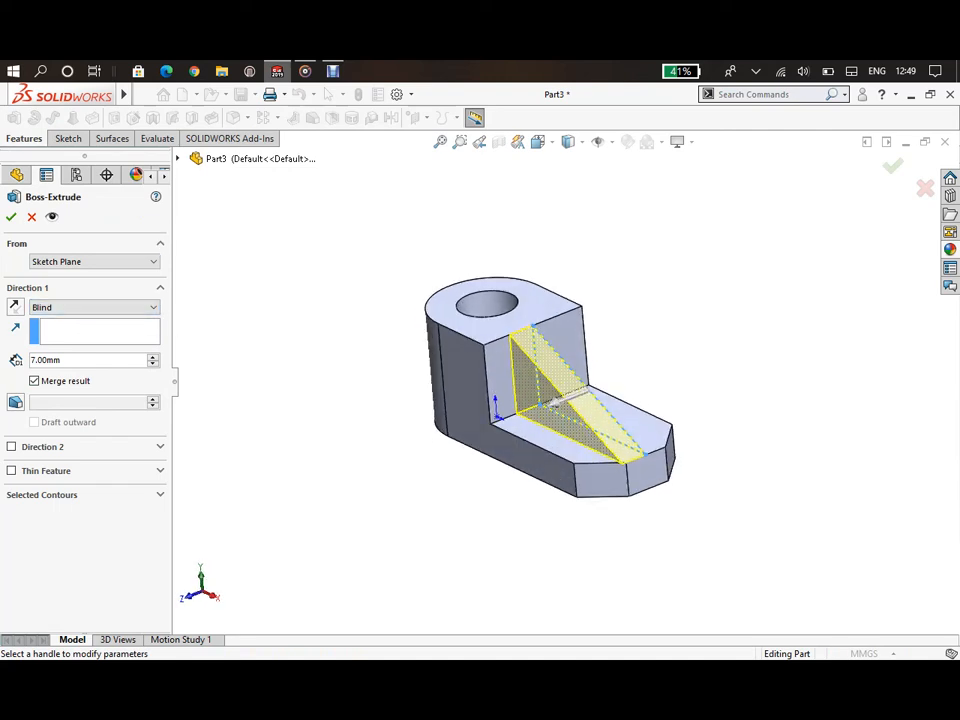
{"action": "left_click", "coordinate": [90, 307]}
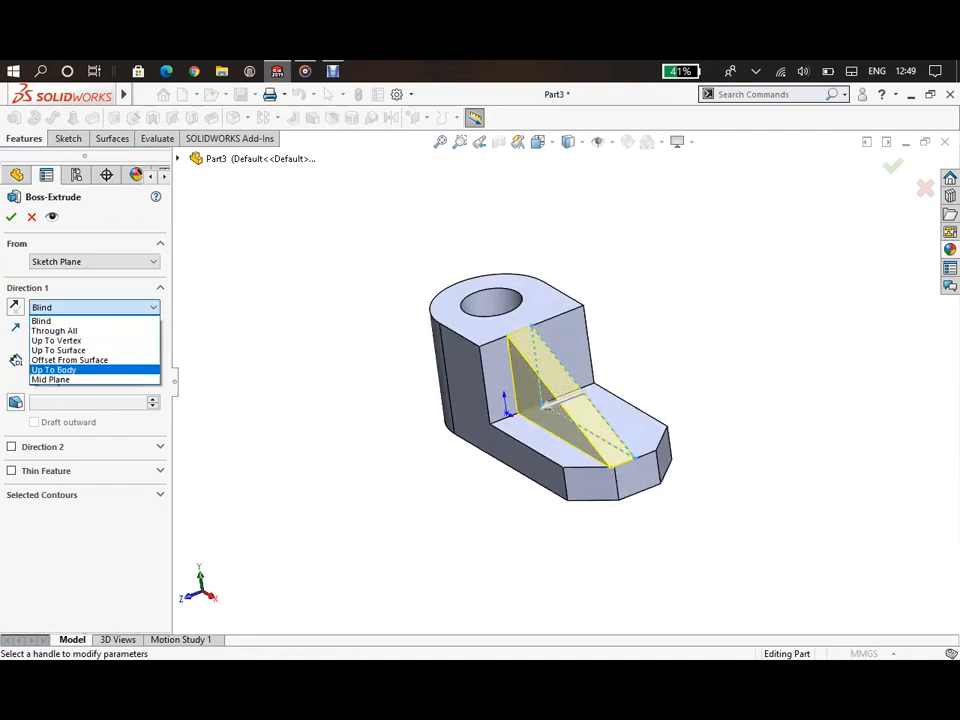
{"action": "left_click", "coordinate": [50, 379]}
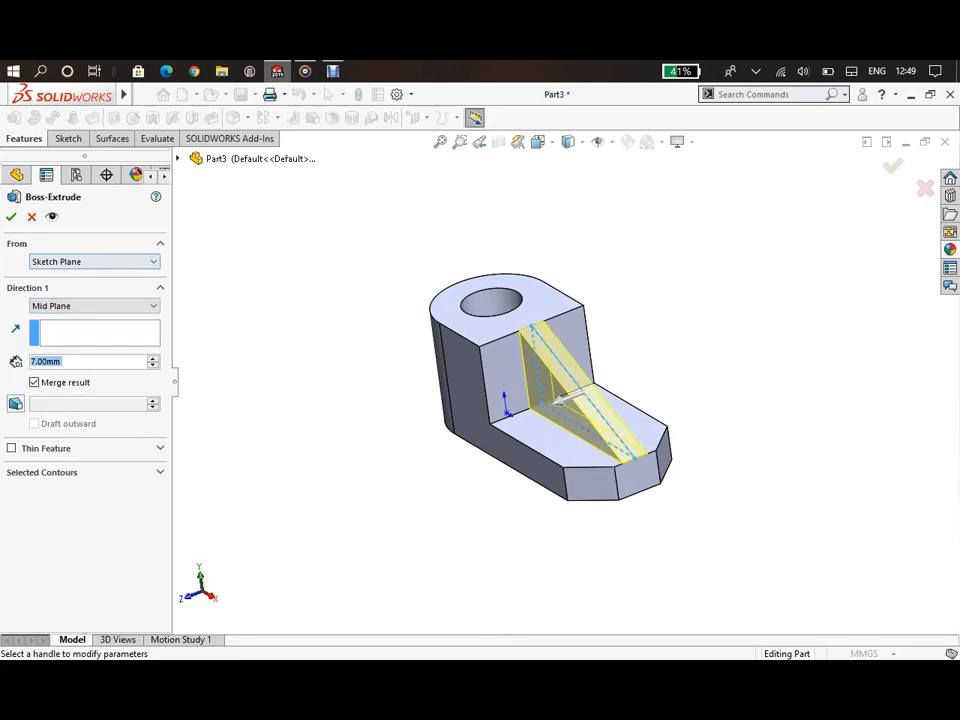
{"action": "key", "text": "Return"}
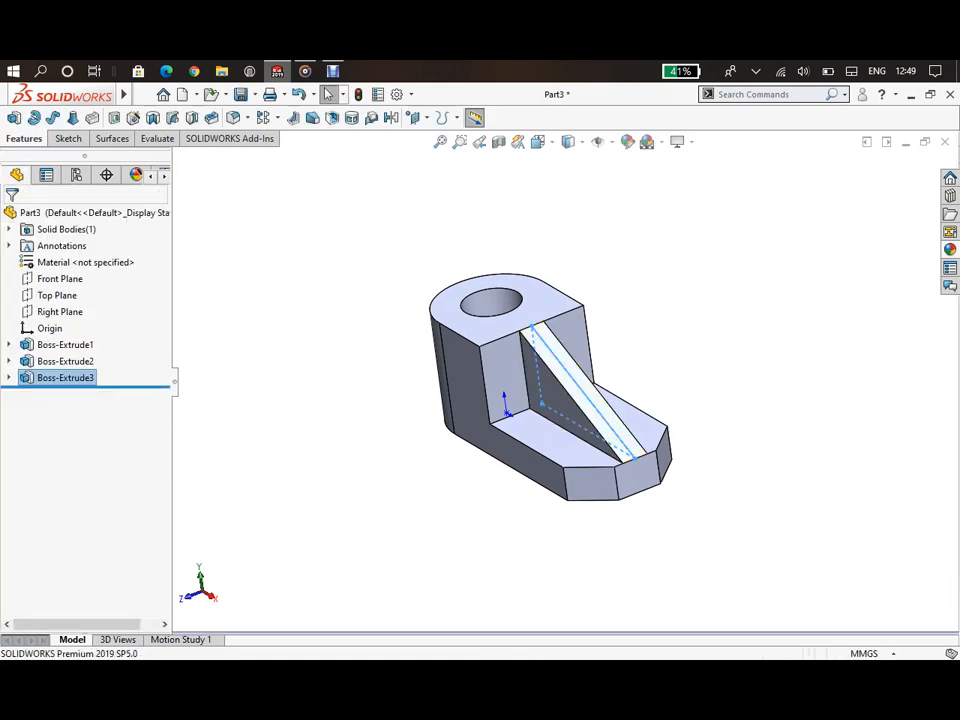
Step: Hide the part's origin in the model view
{"action": "middle_click_drag", "start_coordinate": [415, 385], "coordinate": [438, 400]}
{"action": "scroll", "coordinate": [386, 396], "scroll_direction": "up", "scroll_amount": 1}
{"action": "left_click", "coordinate": [386, 396]}
{"action": "scroll", "coordinate": [386, 396], "scroll_direction": "down", "scroll_amount": 1}
{"action": "scroll", "coordinate": [386, 400], "scroll_direction": "down", "scroll_amount": 1}
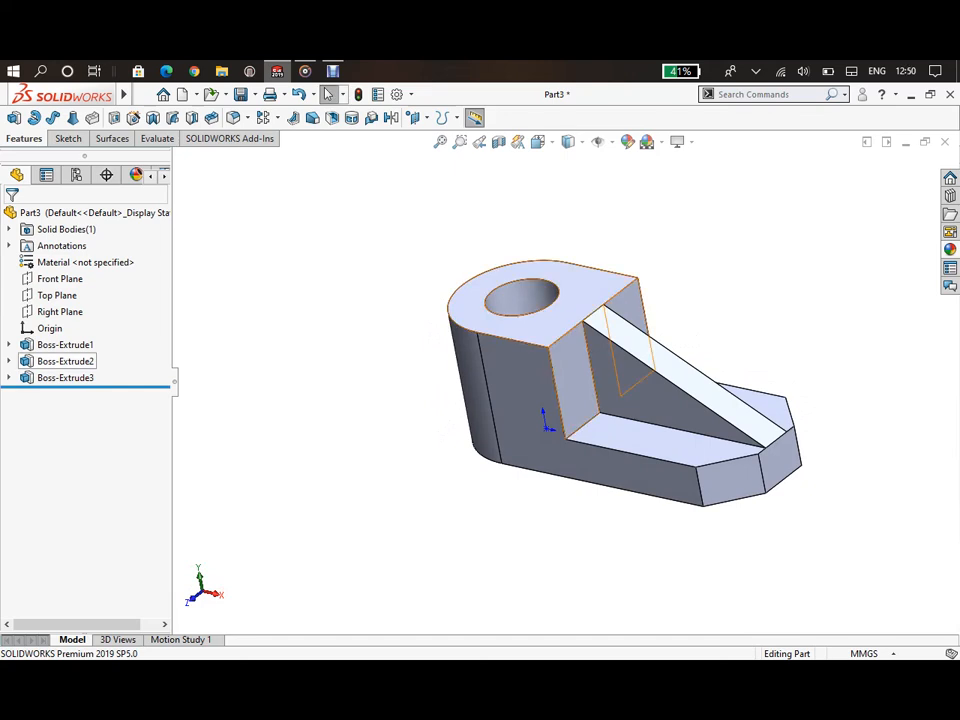
{"action": "left_click", "coordinate": [48, 328]}
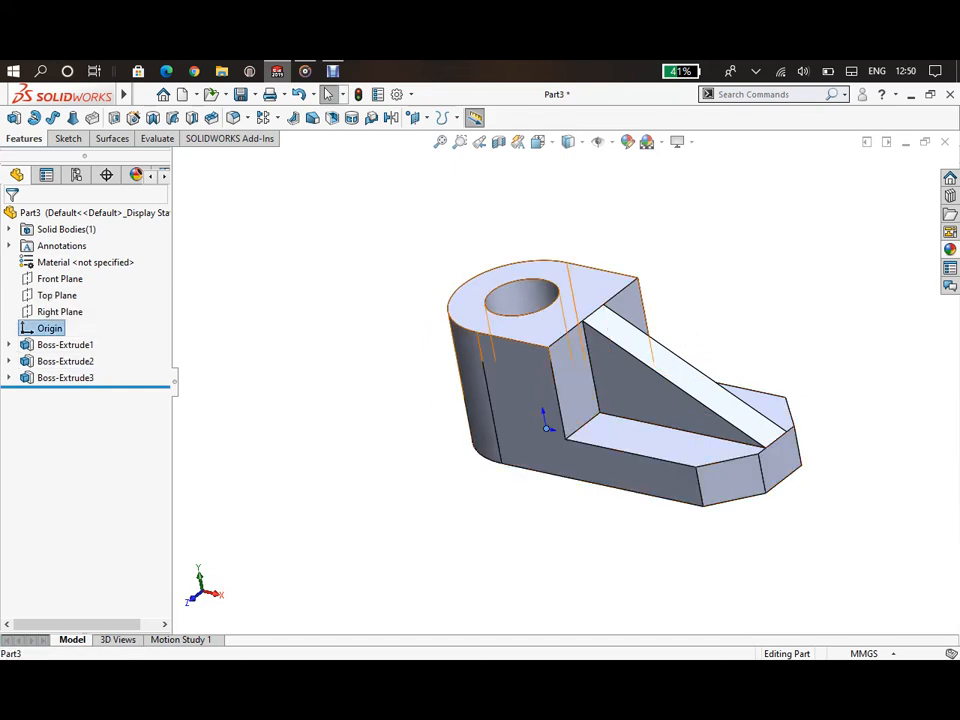
{"action": "right_click", "coordinate": [48, 329]}
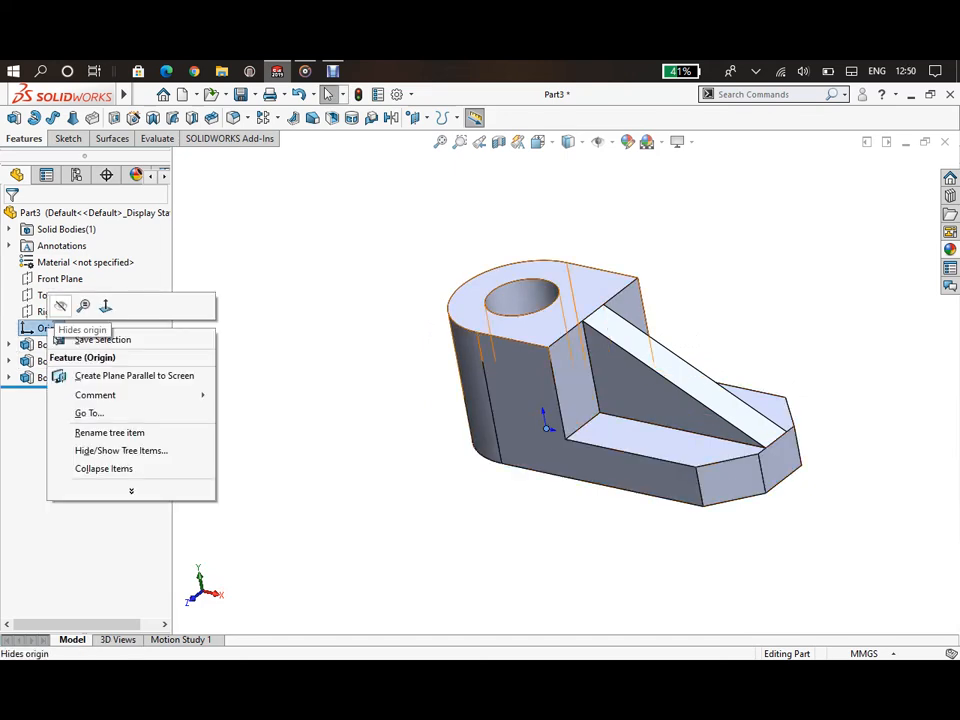
{"action": "left_click", "coordinate": [60, 305]}
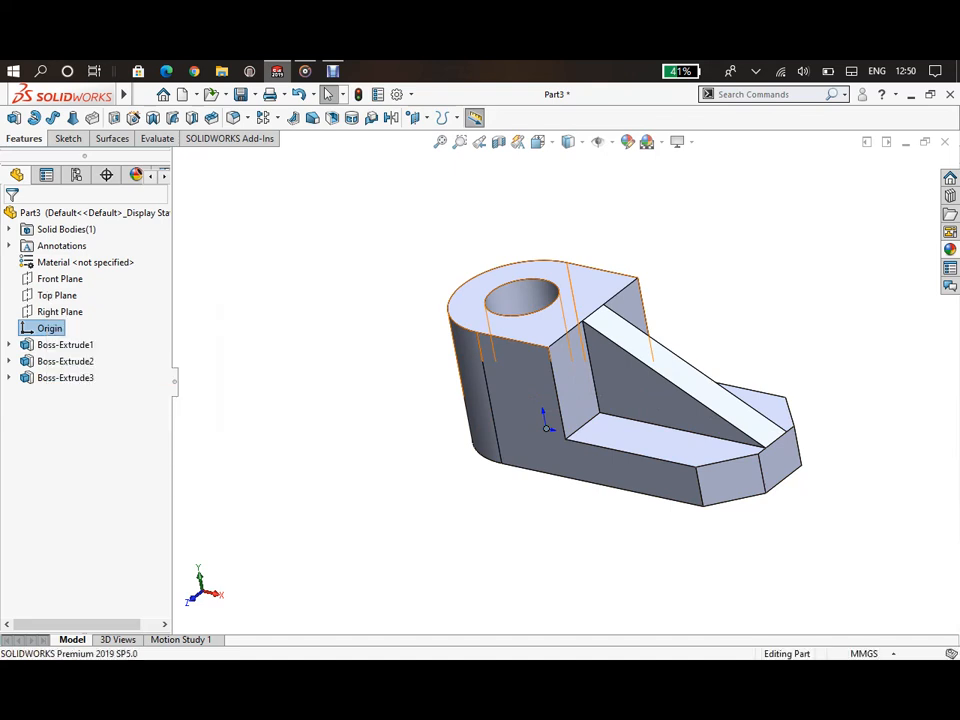
{"action": "mouse_move", "coordinate": [572, 312]}
{"action": "middle_mouse_down"}
{"action": "mouse_move", "coordinate": [580, 300]}
{"action": "mouse_move", "coordinate": [560, 286]}
{"action": "mouse_move", "coordinate": [572, 330]}
{"action": "mouse_move", "coordinate": [564, 318]}
{"action": "middle_mouse_up"}
{"action": "scroll", "coordinate": [832, 222], "scroll_direction": "down", "scroll_amount": 2}
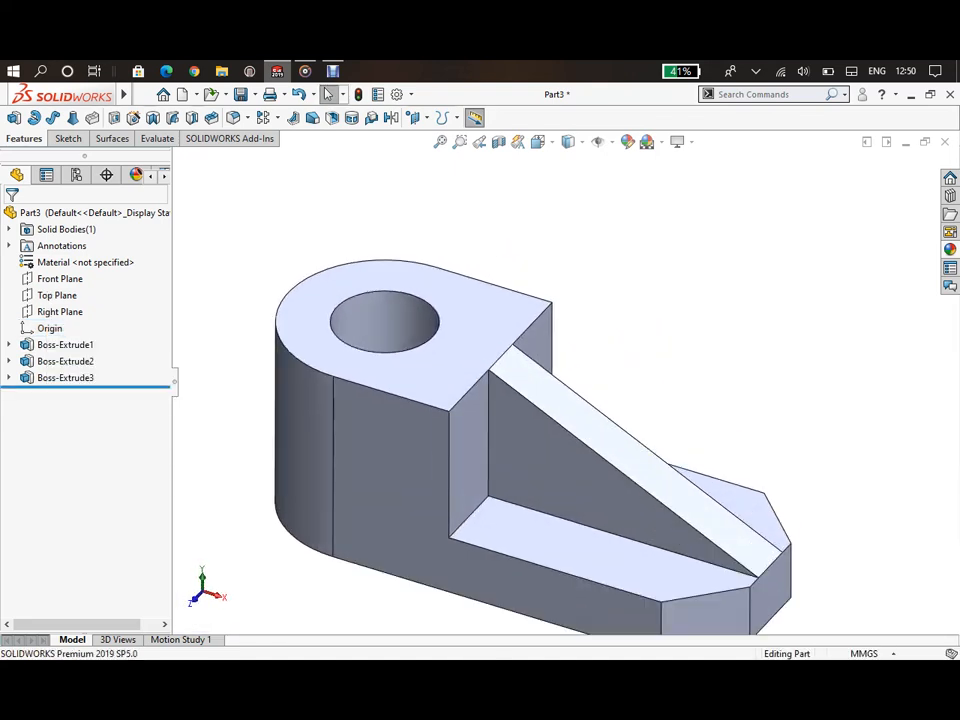
{"action": "scroll", "coordinate": [832, 222], "scroll_direction": "up", "scroll_amount": 2}
{"action": "scroll", "coordinate": [559, 468], "scroll_direction": "down", "scroll_amount": 2}
{"action": "scroll", "coordinate": [559, 468], "scroll_direction": "up", "scroll_amount": 2}
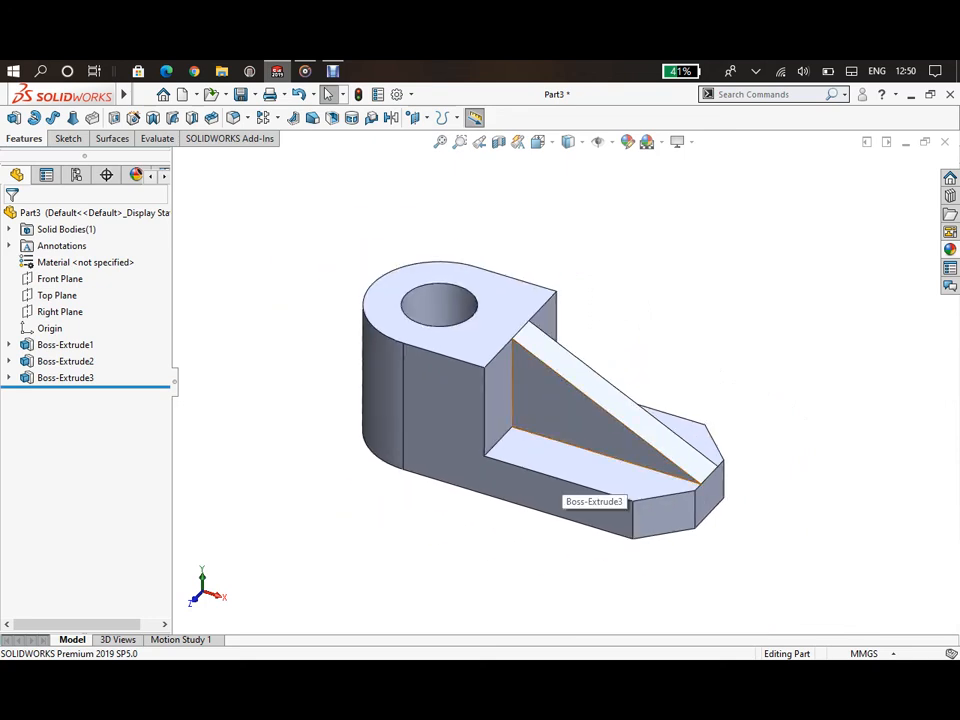
Step: Apply a yellow colour appearance to the whole part, with RGB 255, 255, 0
{"action": "left_click", "coordinate": [115, 213]}
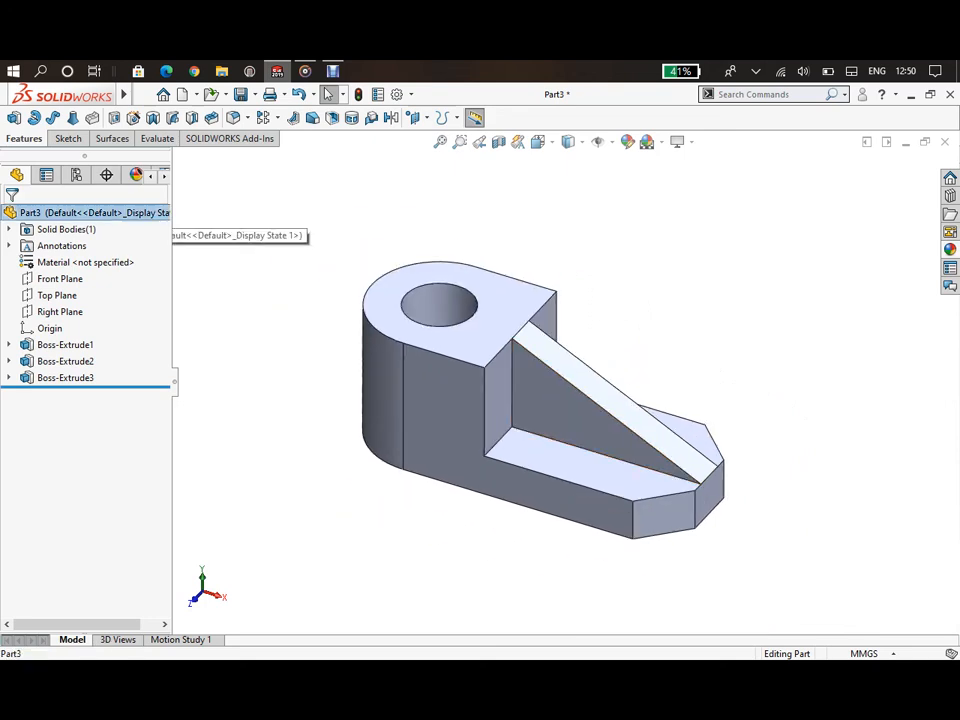
{"action": "right_click", "coordinate": [118, 212]}
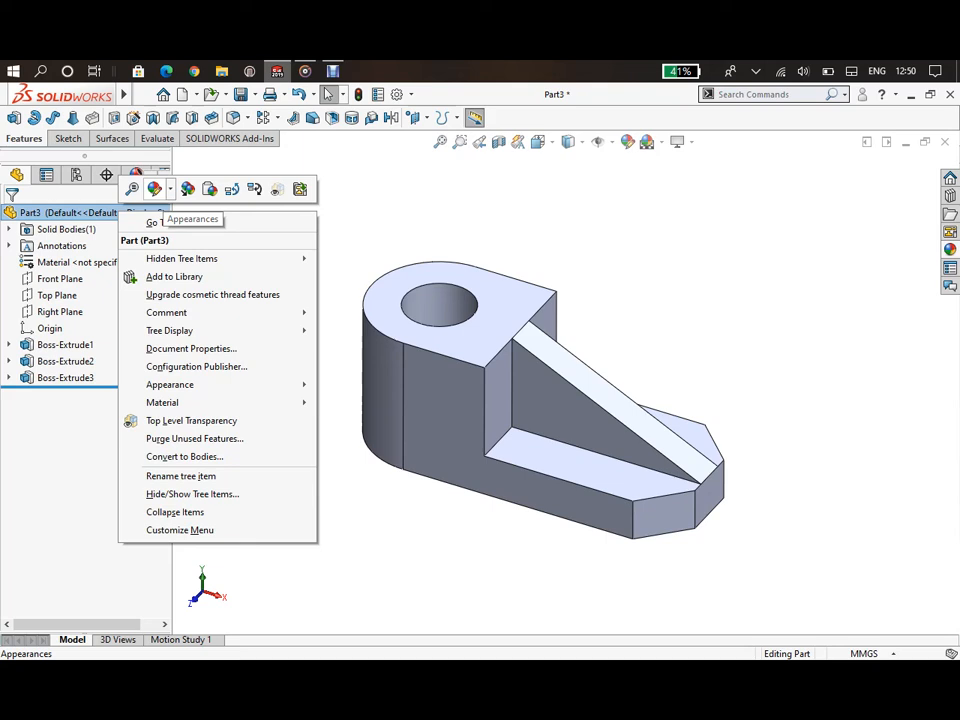
{"action": "left_click", "coordinate": [155, 189]}
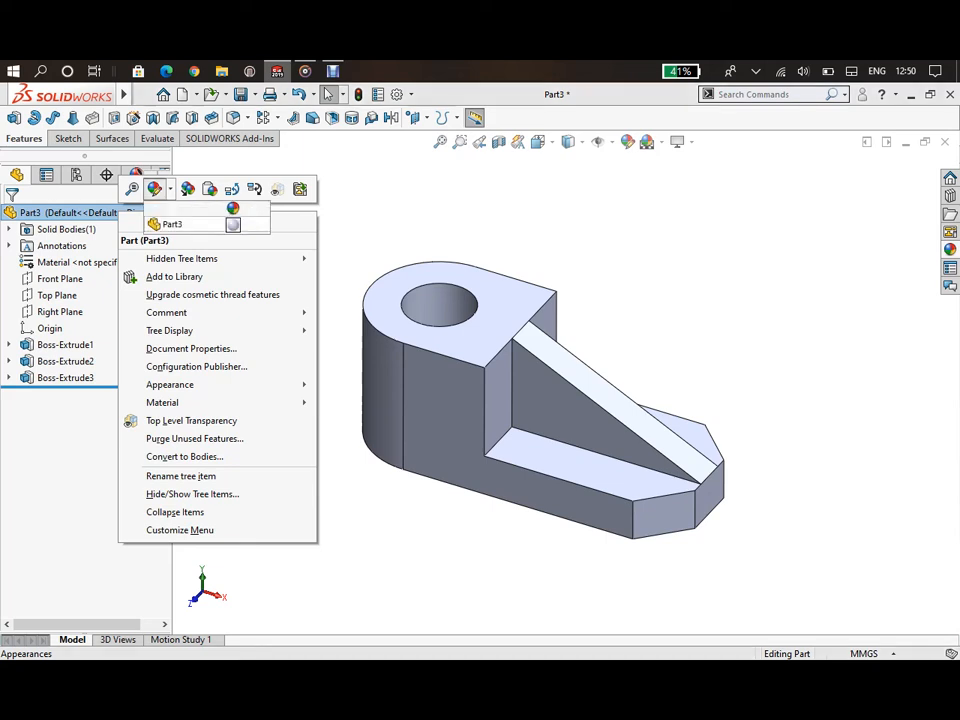
{"action": "left_click", "coordinate": [233, 225]}
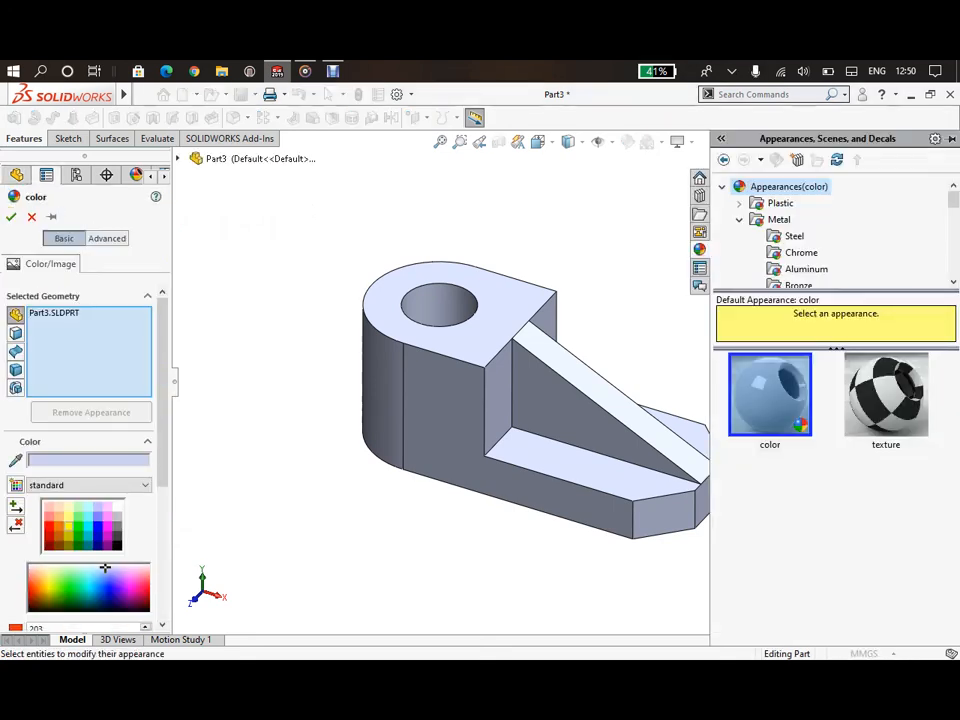
{"action": "scroll", "coordinate": [90, 460], "scroll_direction": "down", "scroll_amount": 2}
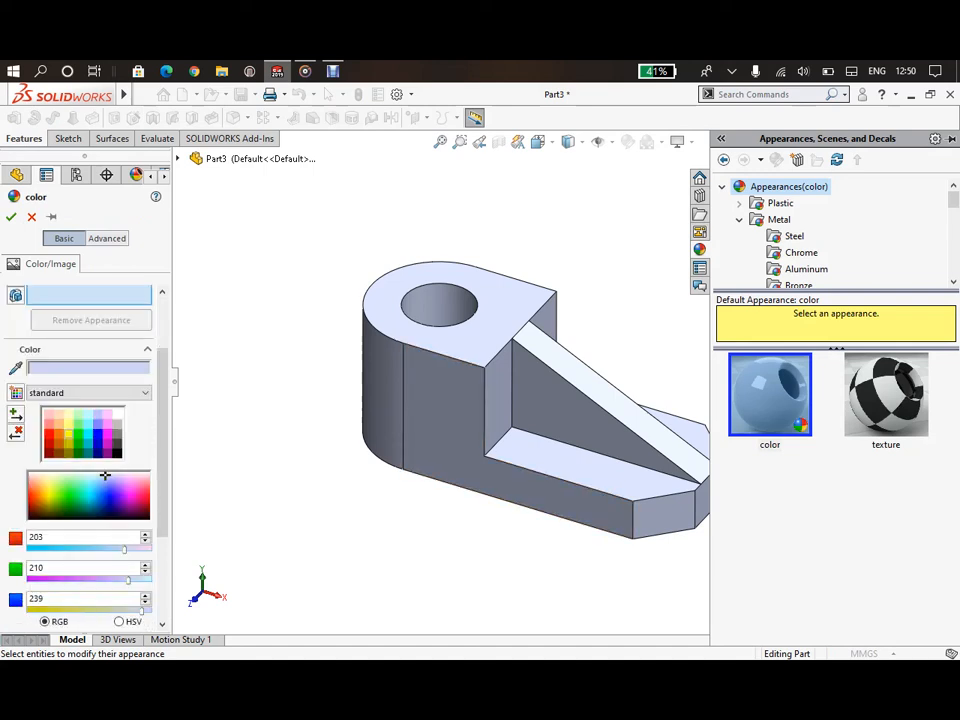
{"action": "left_click", "coordinate": [37, 484]}
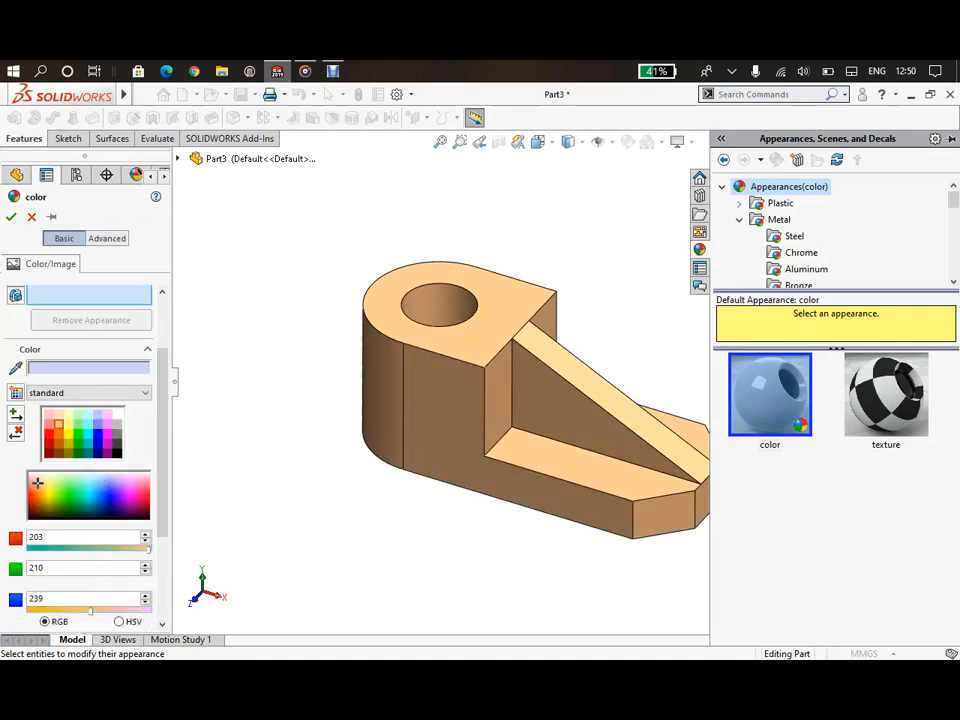
{"action": "left_click", "coordinate": [47, 493]}
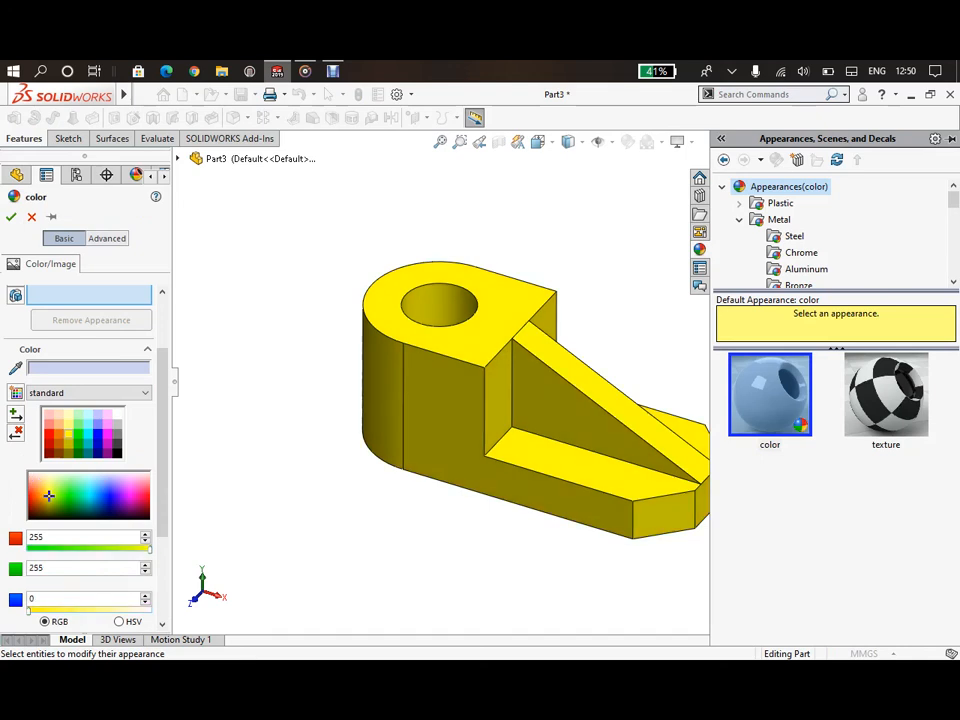
{"action": "scroll", "coordinate": [671, 260], "scroll_direction": "up", "scroll_amount": 1}
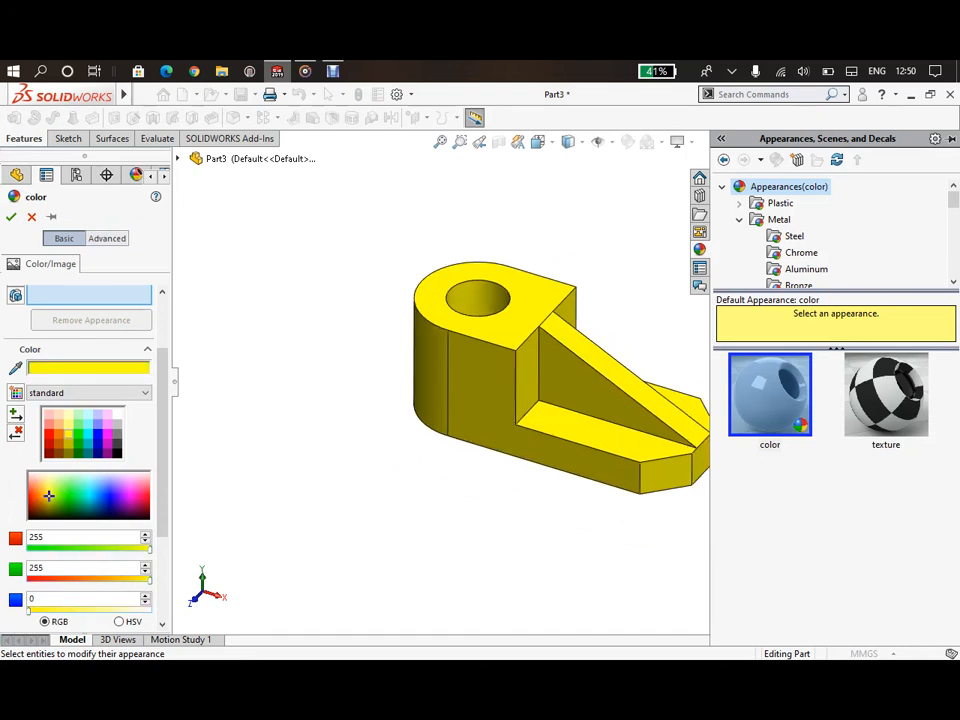
{"action": "scroll", "coordinate": [675, 335], "scroll_direction": "down", "scroll_amount": 2}
{"action": "scroll", "coordinate": [567, 382], "scroll_direction": "up", "scroll_amount": 2}
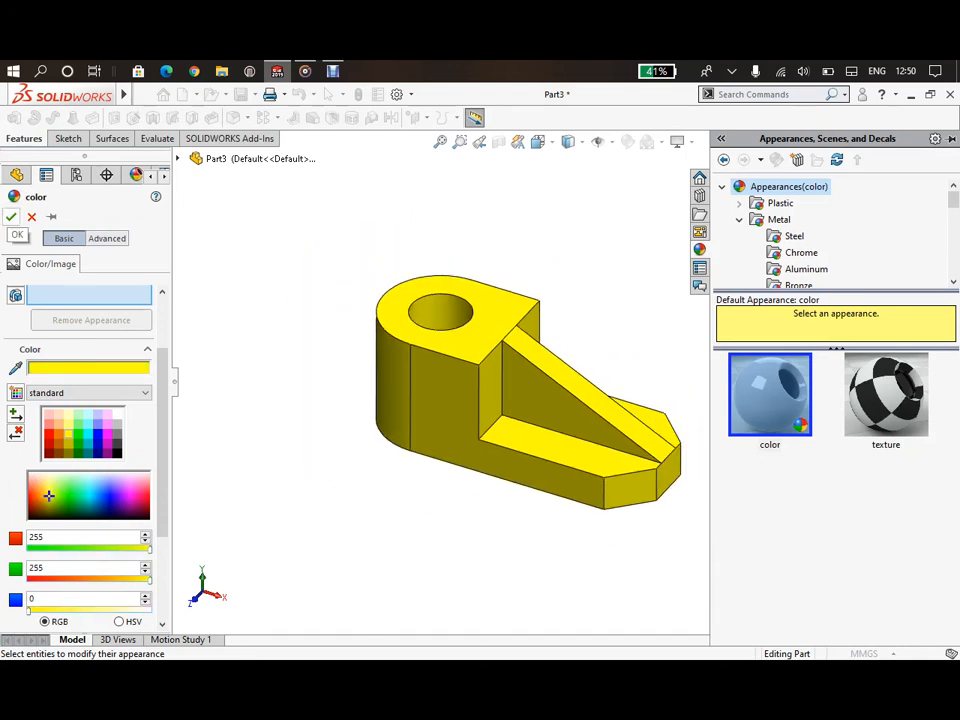
{"action": "left_click", "coordinate": [11, 217]}
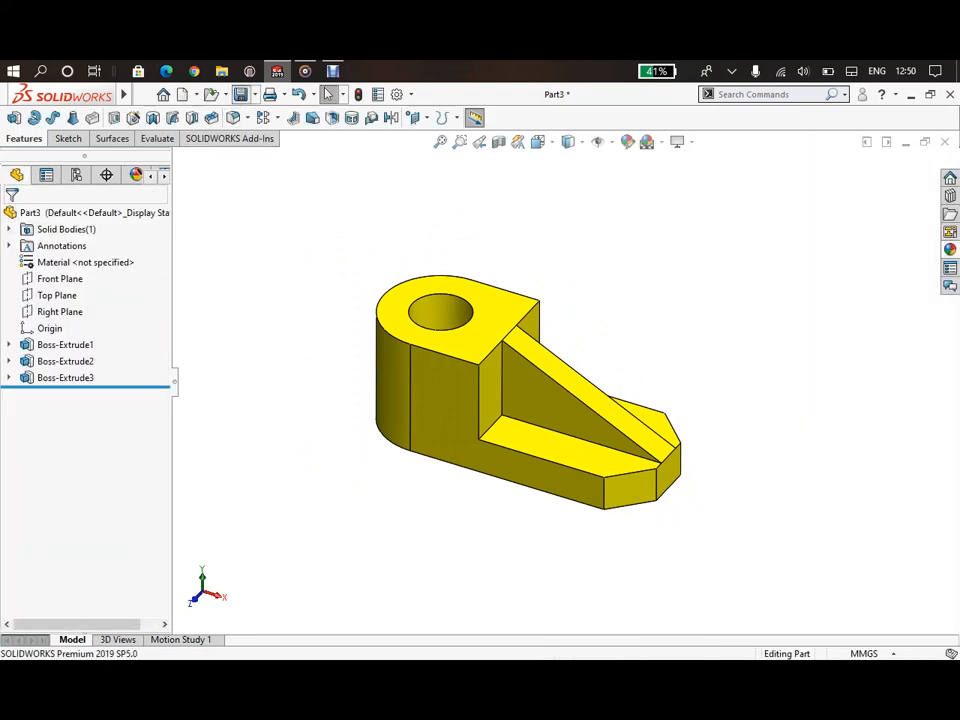
Step: Save the part to the Desktop as "beginner exercise", replacing the existing file
{"action": "key", "text": "ctrl+s"}
{"action": "type", "text": "beginner exercise"}
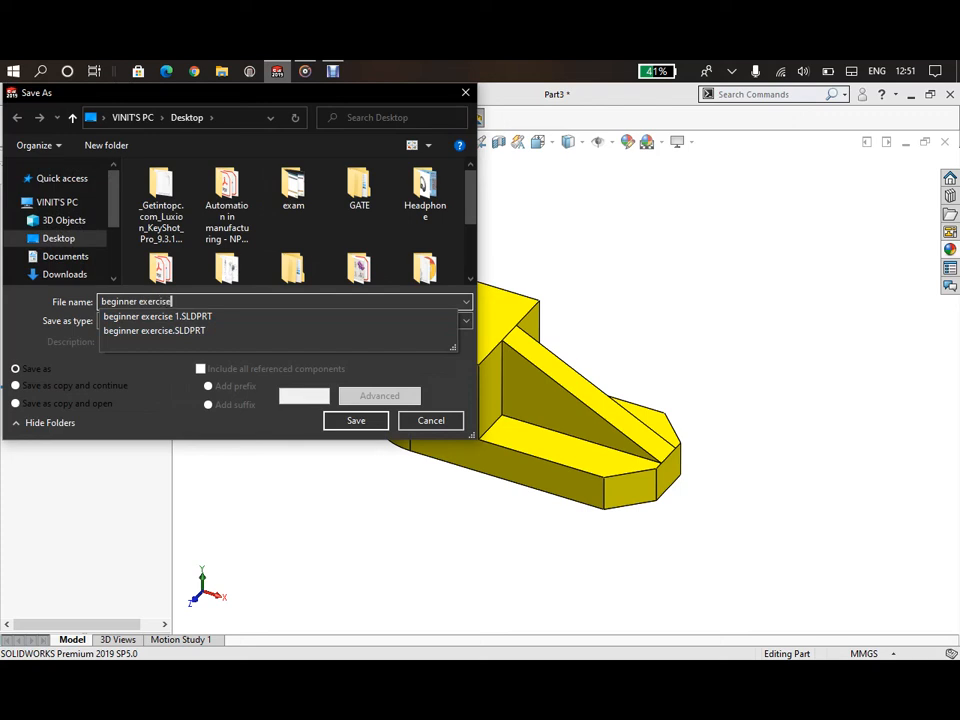
{"action": "key", "text": "Down"}
{"action": "key", "text": "Down"}
{"action": "key", "text": "Return"}
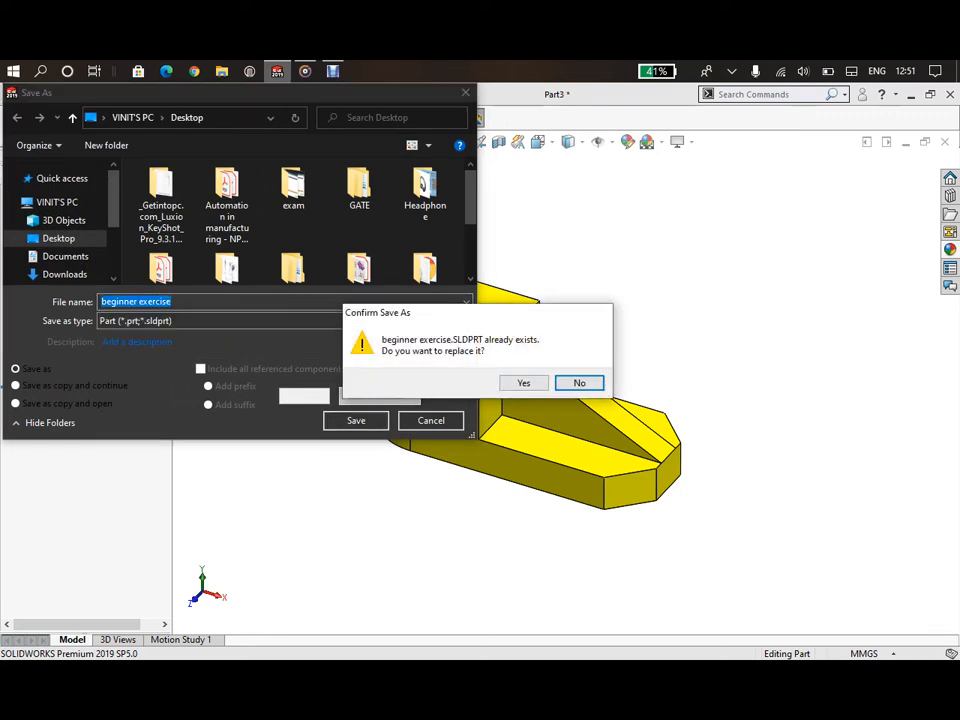
{"action": "key", "text": "Left"}
{"action": "key", "text": "Return"}
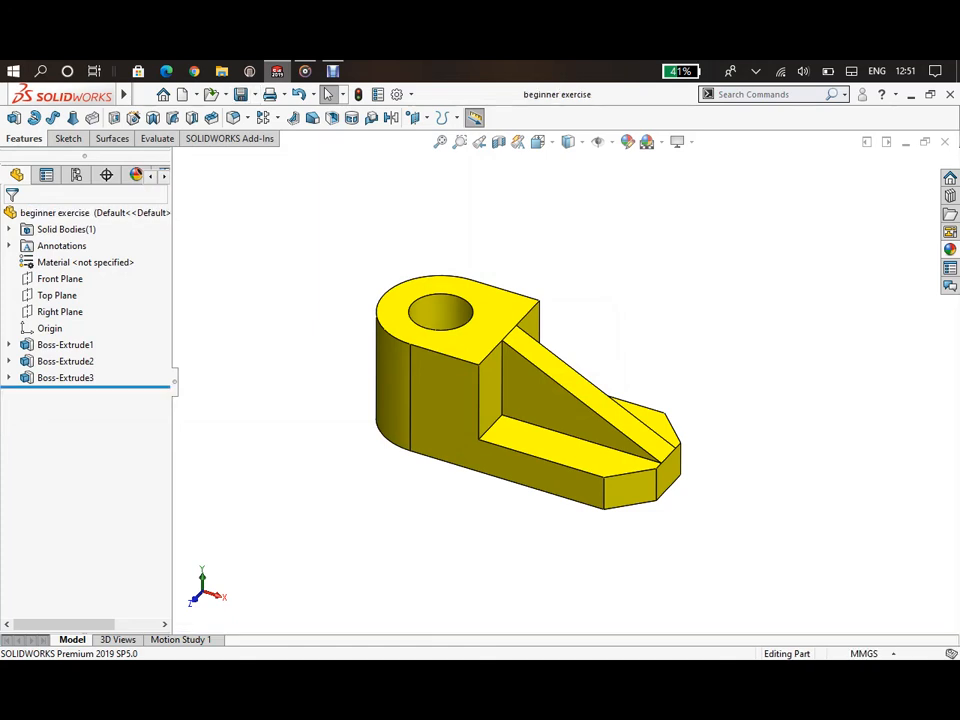
Step: Examine the finished part's block, hole, rib and chamfered plate end from several angles
{"action": "scroll", "coordinate": [625, 303], "scroll_direction": "down", "scroll_amount": 1}
{"action": "scroll", "coordinate": [625, 303], "scroll_direction": "up", "scroll_amount": 1}
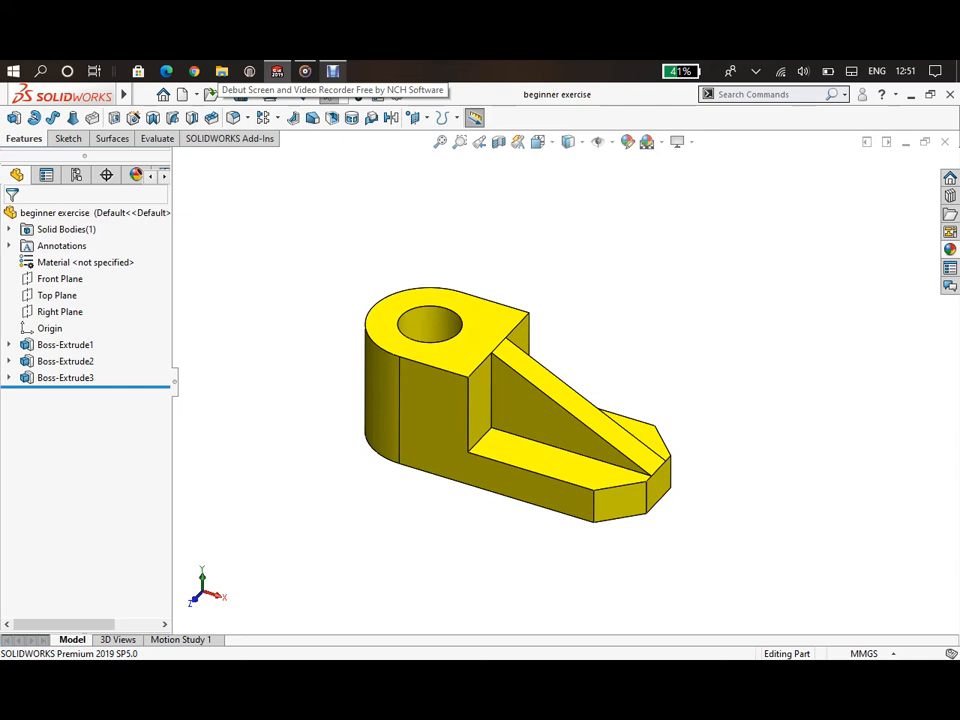
{"action": "scroll", "coordinate": [593, 339], "scroll_direction": "down", "scroll_amount": 2}
{"action": "scroll", "coordinate": [562, 376], "scroll_direction": "up", "scroll_amount": 2}
{"action": "middle_click_drag", "start_coordinate": [562, 376], "coordinate": [508, 368]}
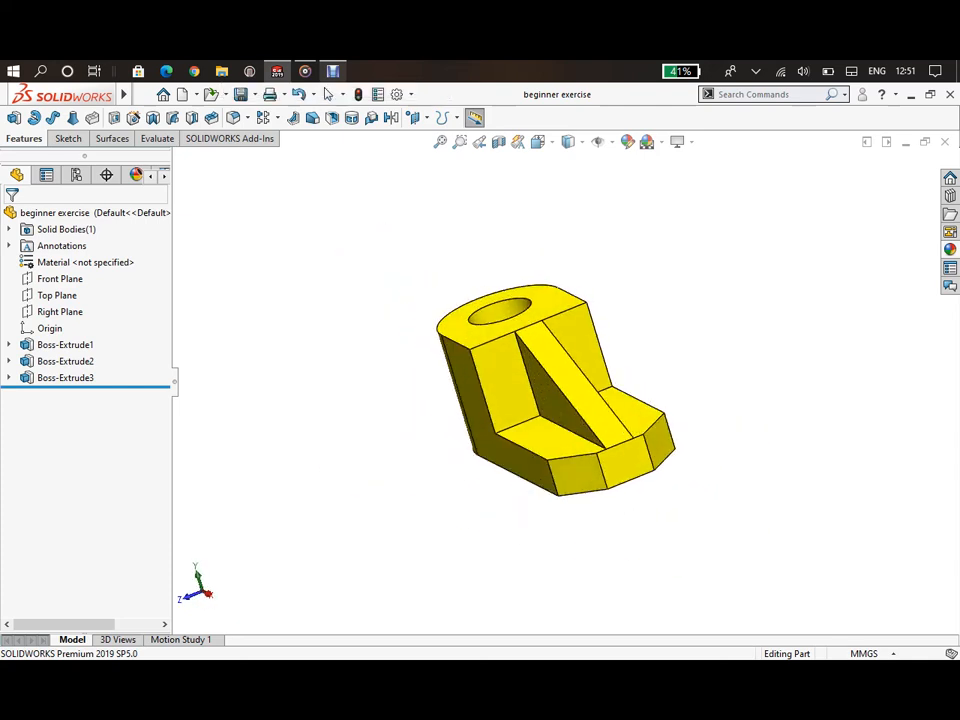
{"action": "middle_click_drag", "start_coordinate": [462, 398], "coordinate": [514, 425]}
{"action": "scroll", "coordinate": [518, 411], "scroll_direction": "down", "scroll_amount": 1}
{"action": "scroll", "coordinate": [520, 414], "scroll_direction": "up", "scroll_amount": 1}
{"action": "middle_click_drag", "start_coordinate": [577, 394], "coordinate": [570, 415]}
{"action": "scroll", "coordinate": [571, 415], "scroll_direction": "down", "scroll_amount": 1}
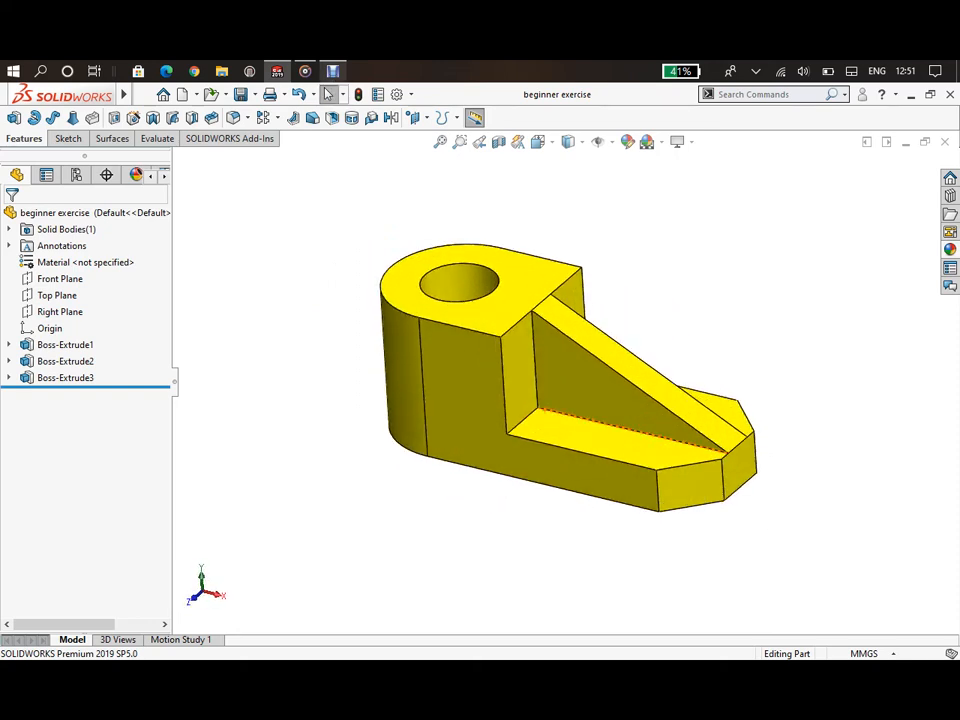